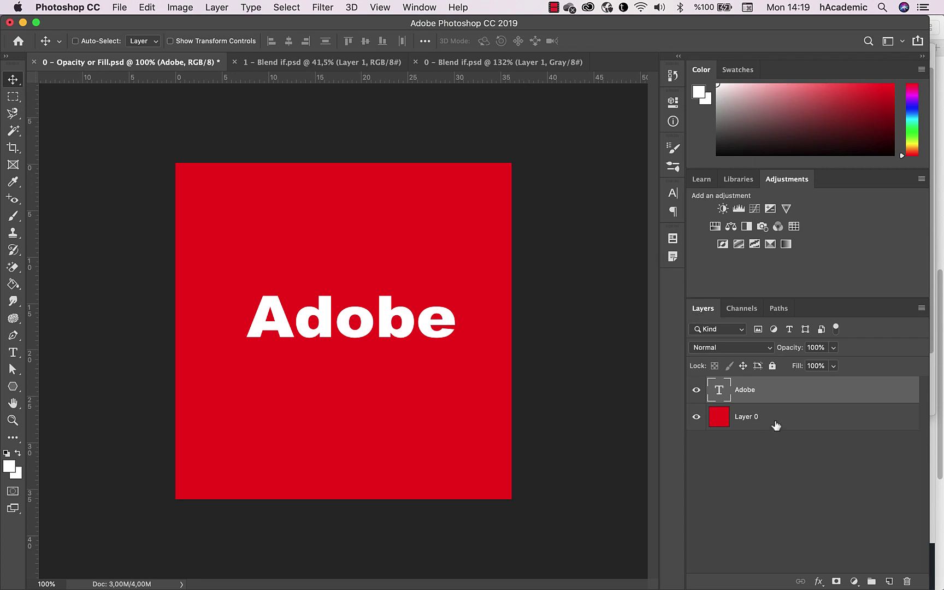
Open Layer Style on Blending Options for the Adobe text layer and move the dialog aside
double_click(826, 389)
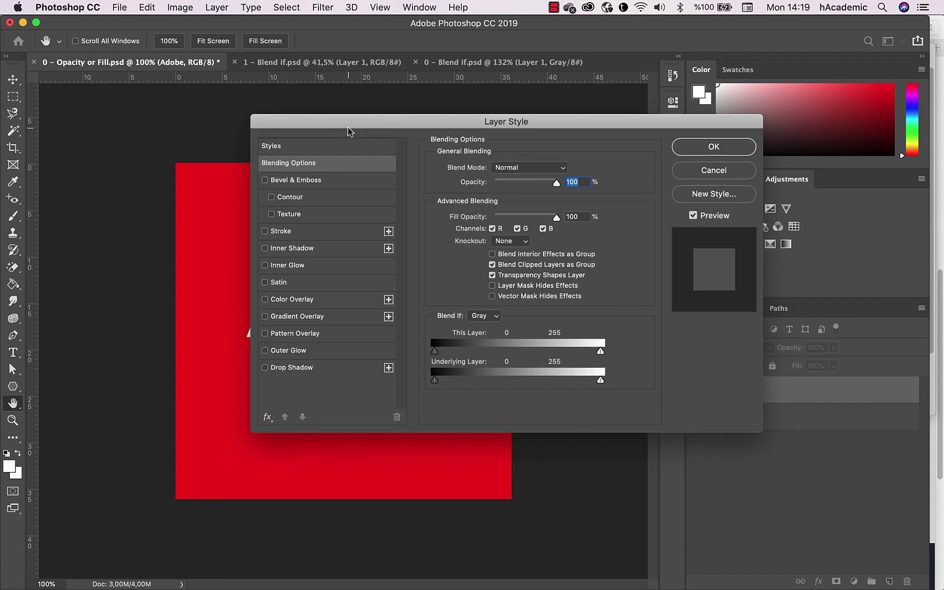
mouse_move(352, 125)
mouse_down()
mouse_move(545, 145)
mouse_move(301, 170)
mouse_up()
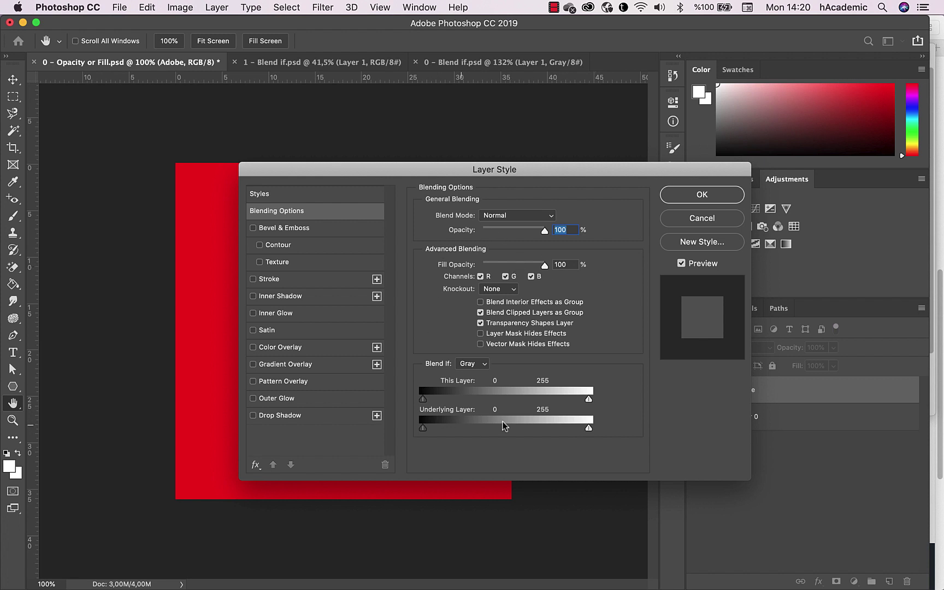
Show the Styles preset grid in Layer Style, toggle Window > Styles, and reposition the dialog
click(257, 197)
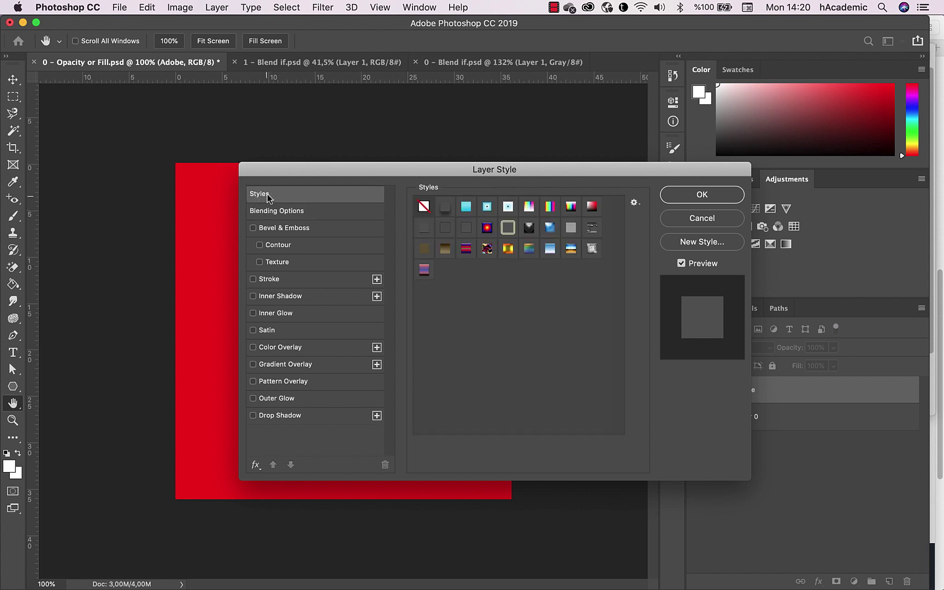
drag(288, 171, 166, 187)
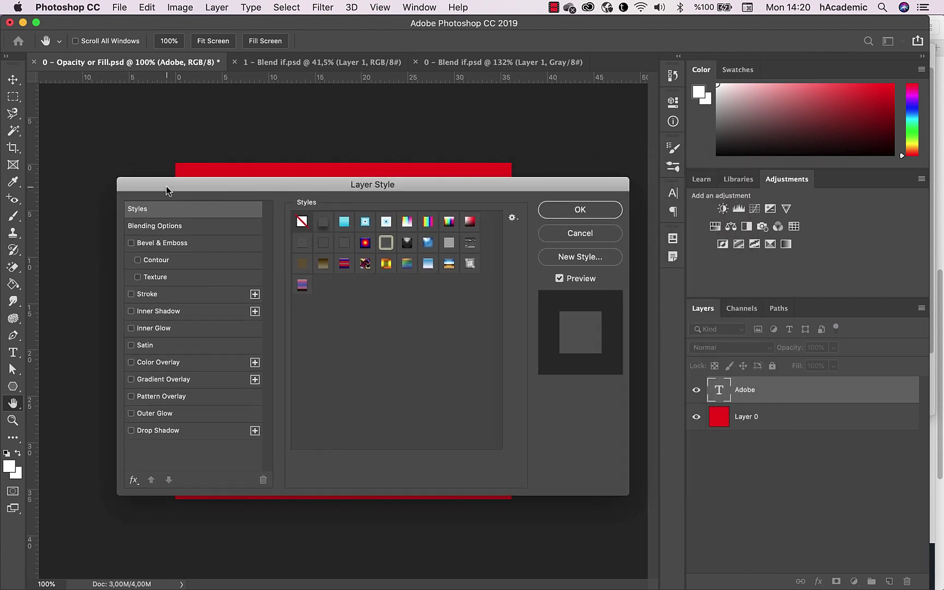
click(421, 6)
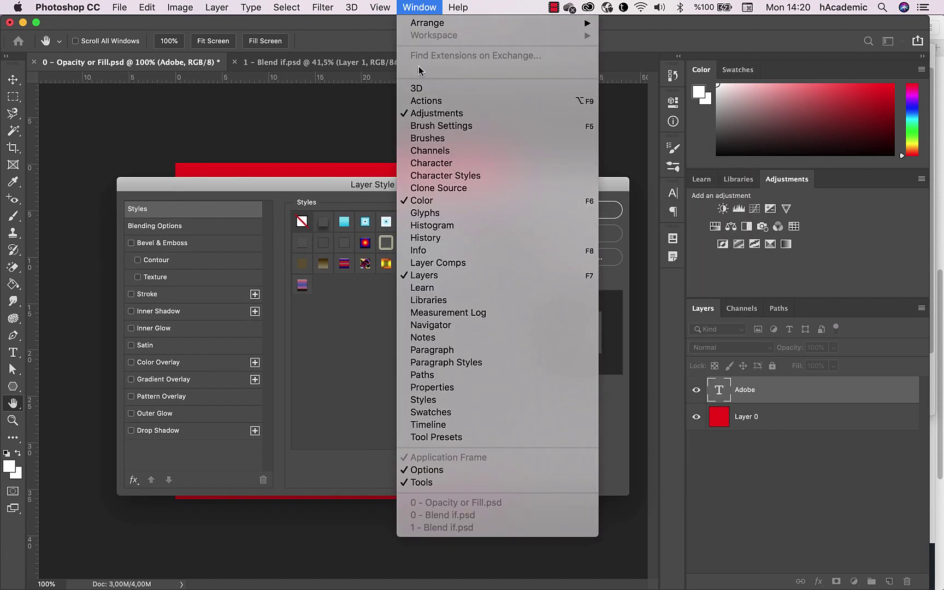
click(424, 405)
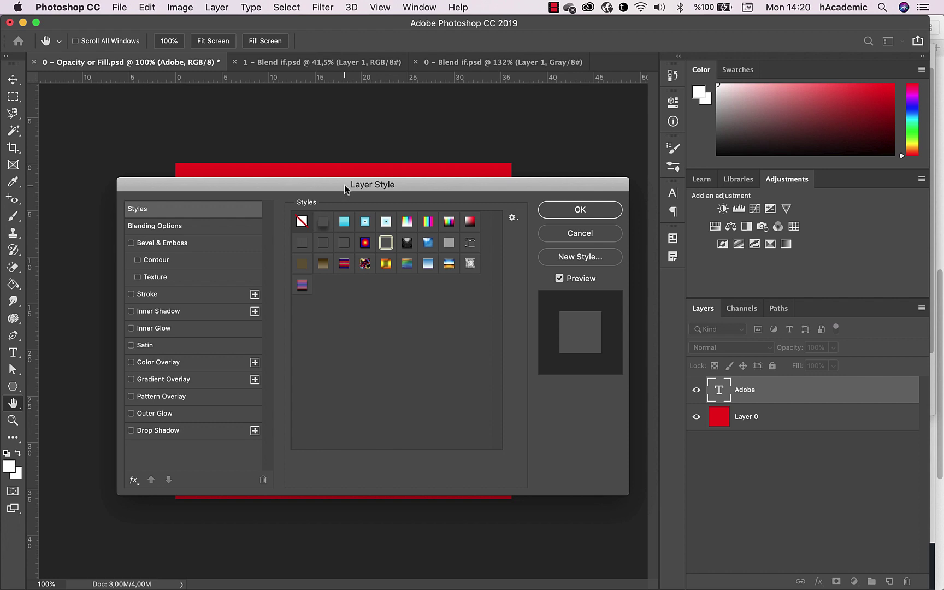
mouse_move(344, 185)
mouse_down()
mouse_move(340, 285)
mouse_move(369, 182)
mouse_move(368, 150)
mouse_move(619, 179)
mouse_move(316, 392)
mouse_move(317, 222)
mouse_up()
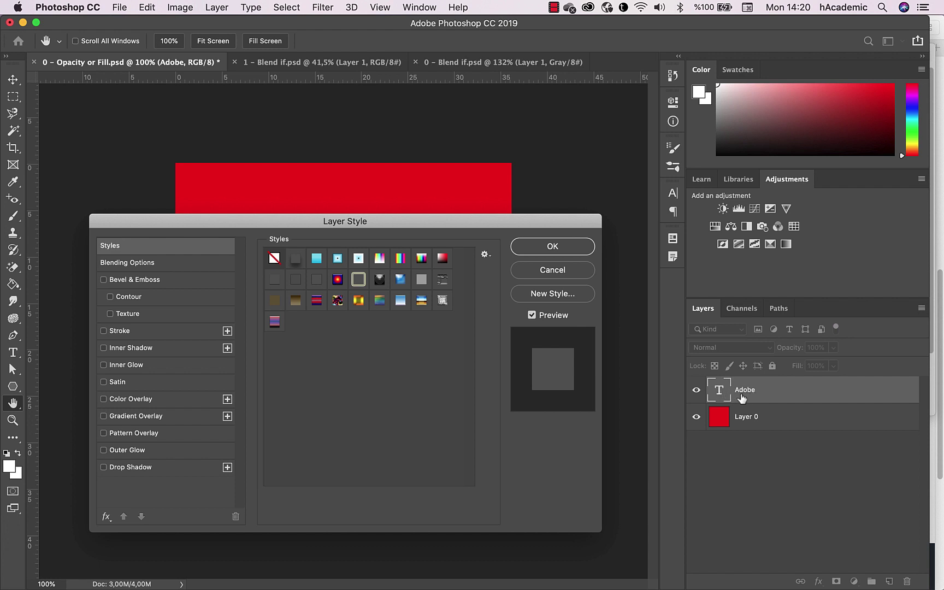
Try stroke-and-shadow, cyan, red chrome and plain drop shadow presets on the Adobe text
click(298, 263)
drag(315, 222, 369, 366)
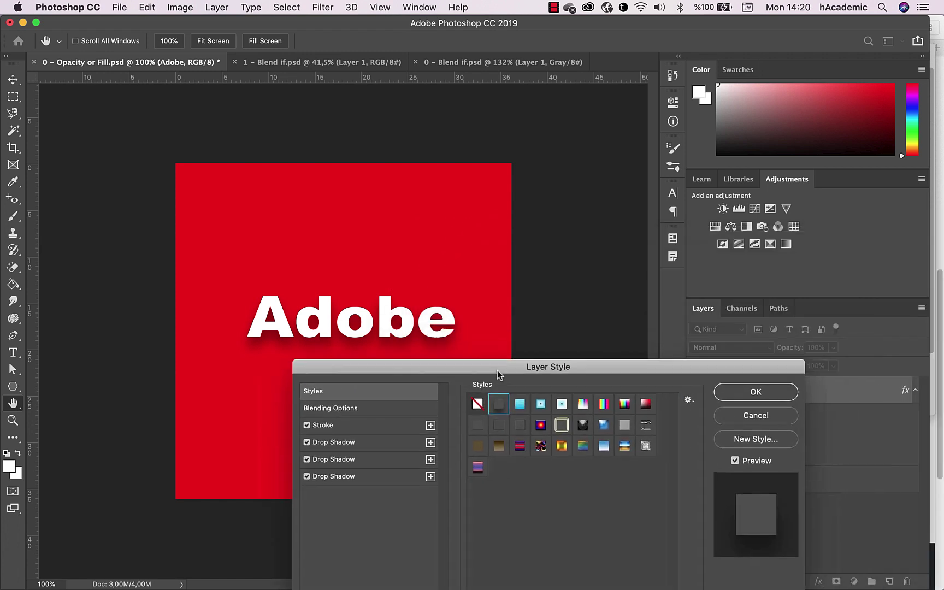
click(394, 414)
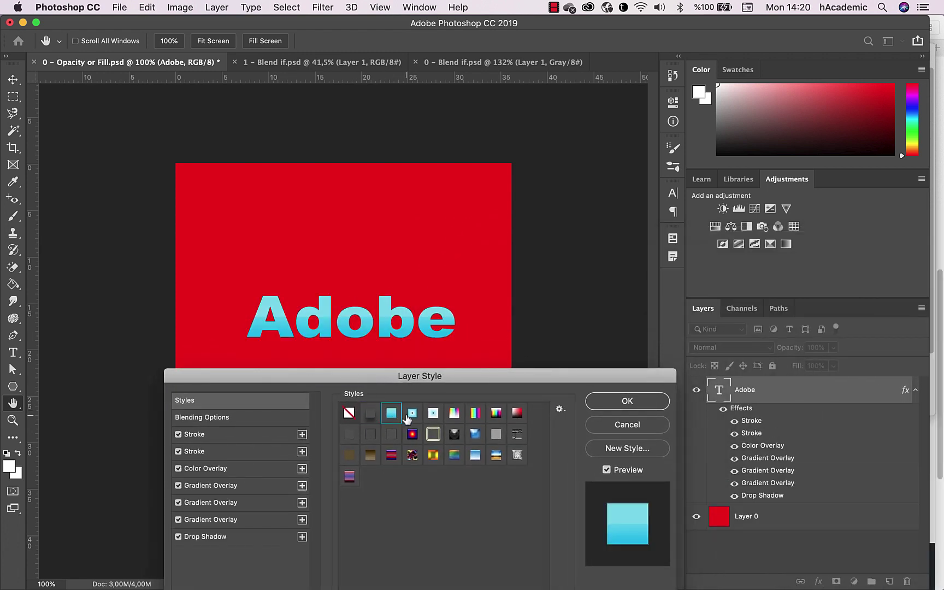
click(433, 414)
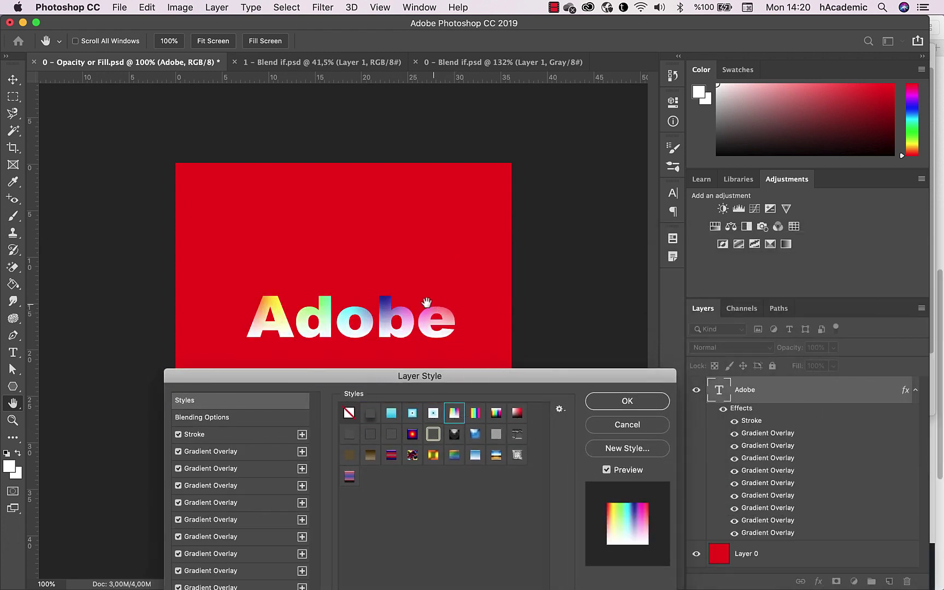
click(496, 413)
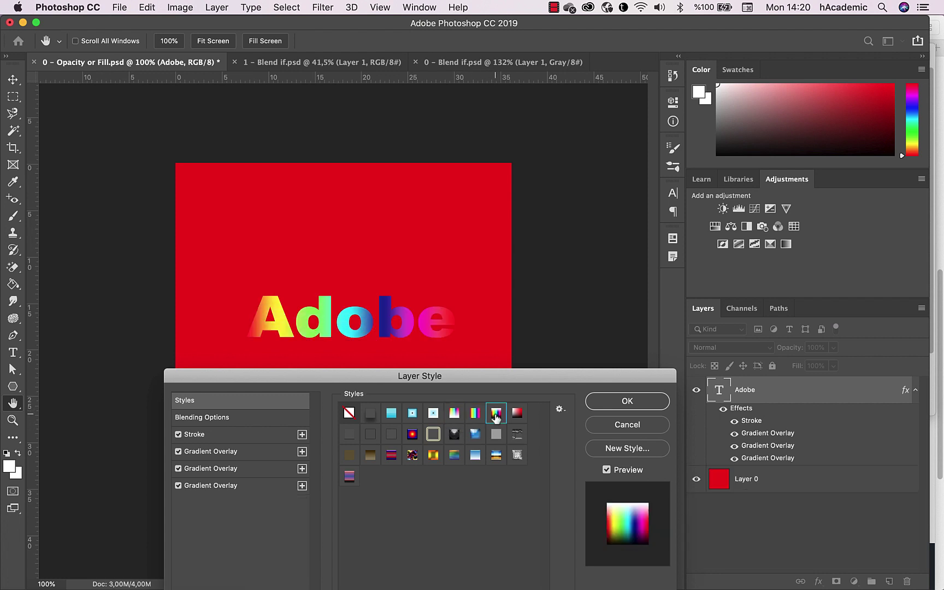
click(355, 437)
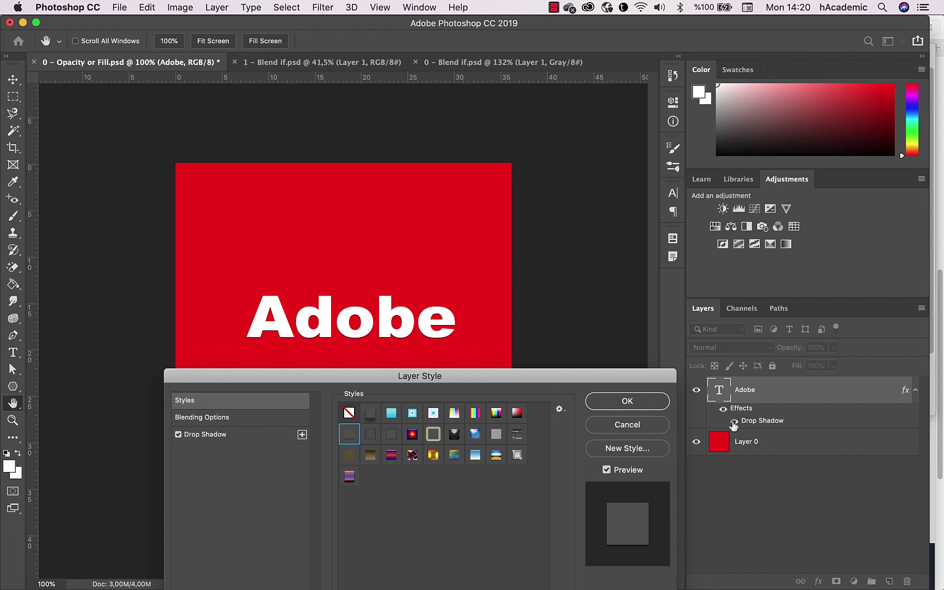
Apply the puzzle emboss, then the rainbow Pattern Overlay preset, and bring up the style library list
click(491, 442)
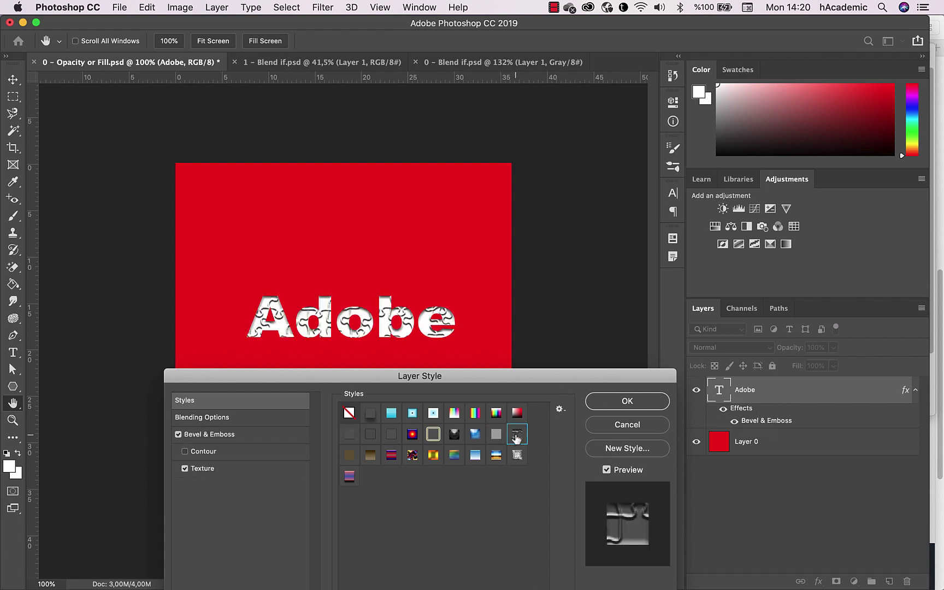
click(513, 460)
click(454, 459)
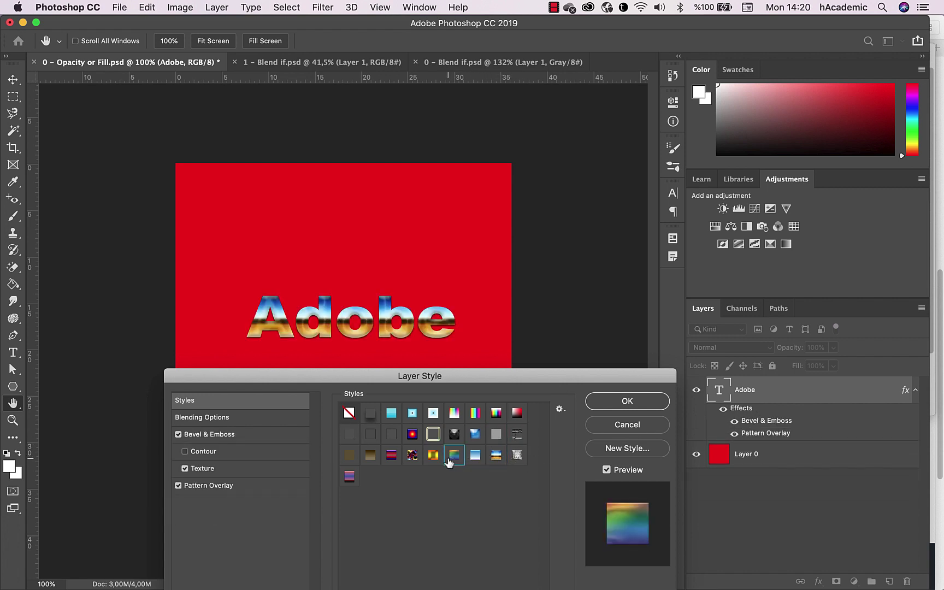
drag(401, 385, 398, 361)
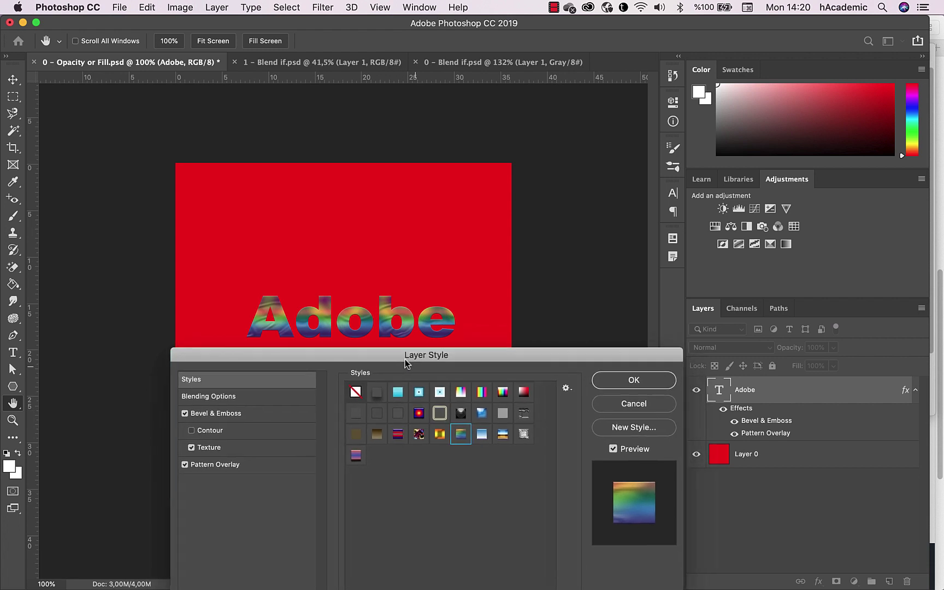
click(557, 386)
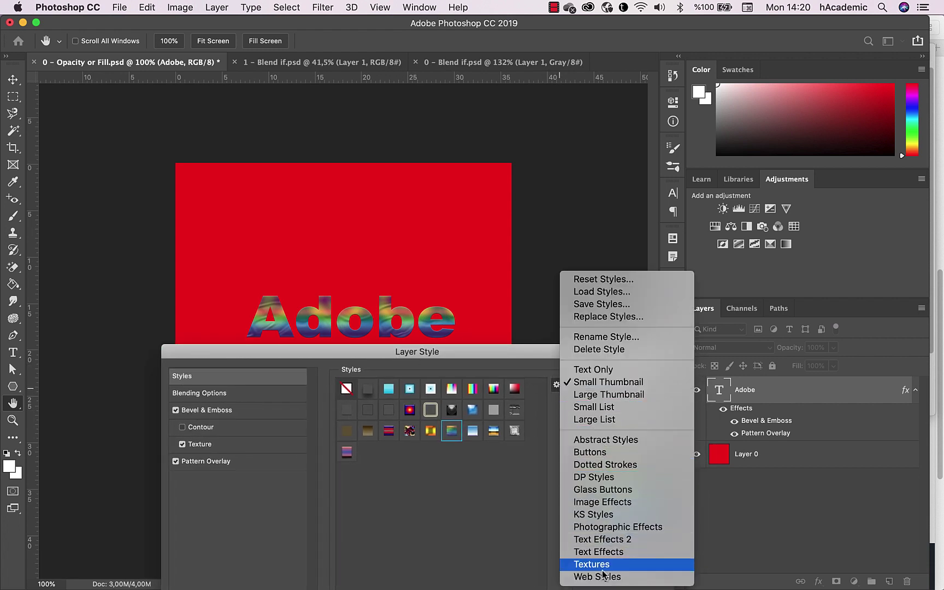
Append Abstract Styles, apply the gold textured preset, and choose the Image Effects library
click(612, 440)
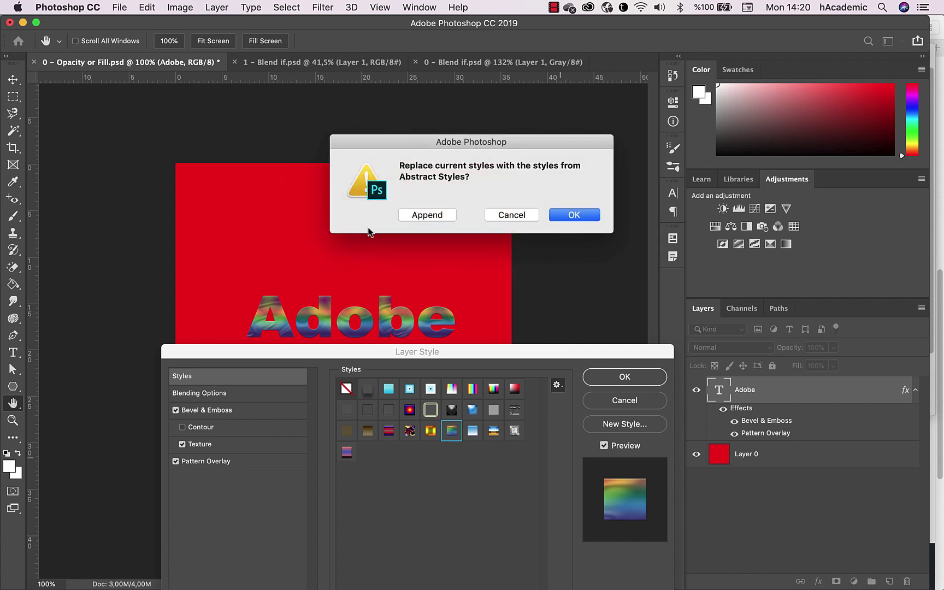
click(434, 214)
click(396, 454)
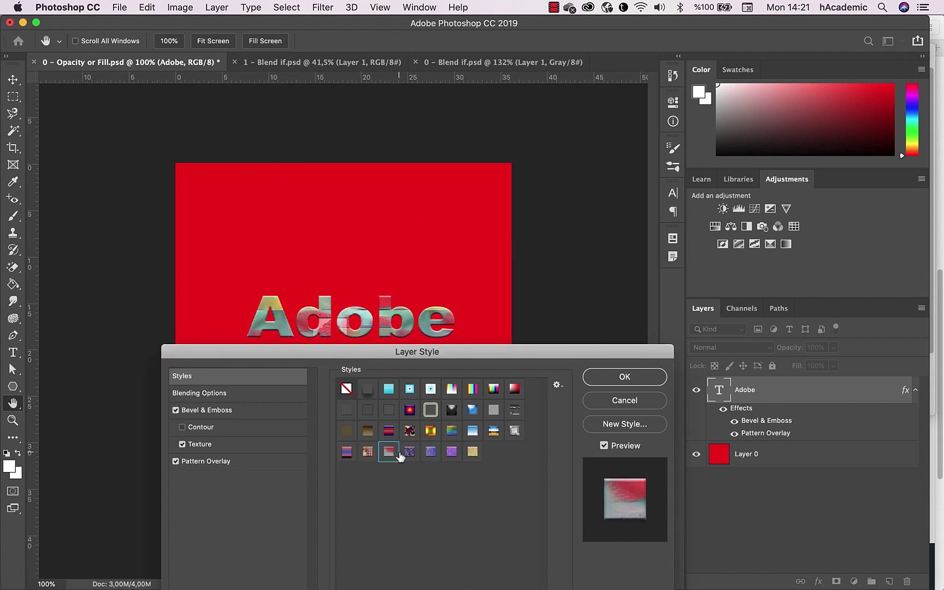
click(431, 456)
click(471, 456)
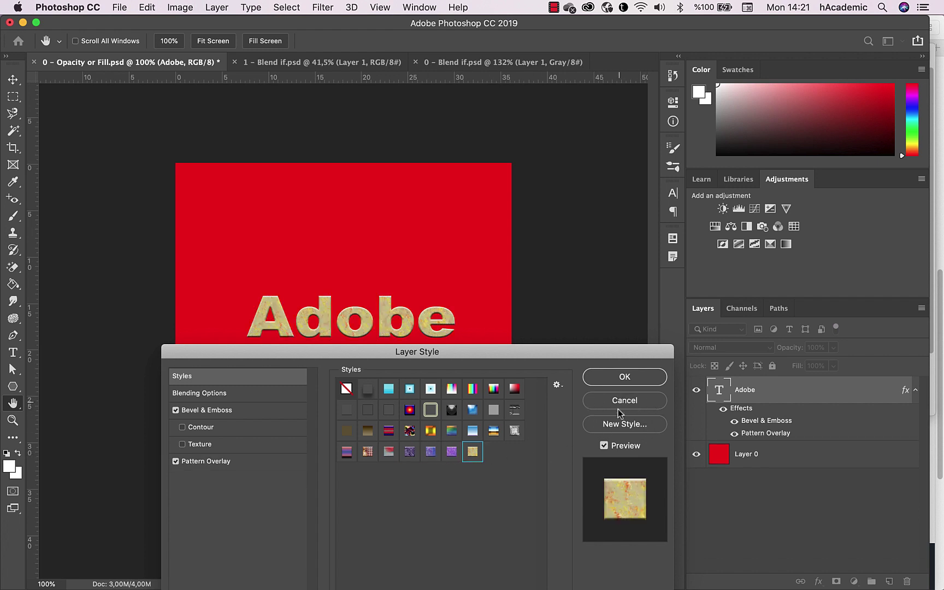
click(556, 385)
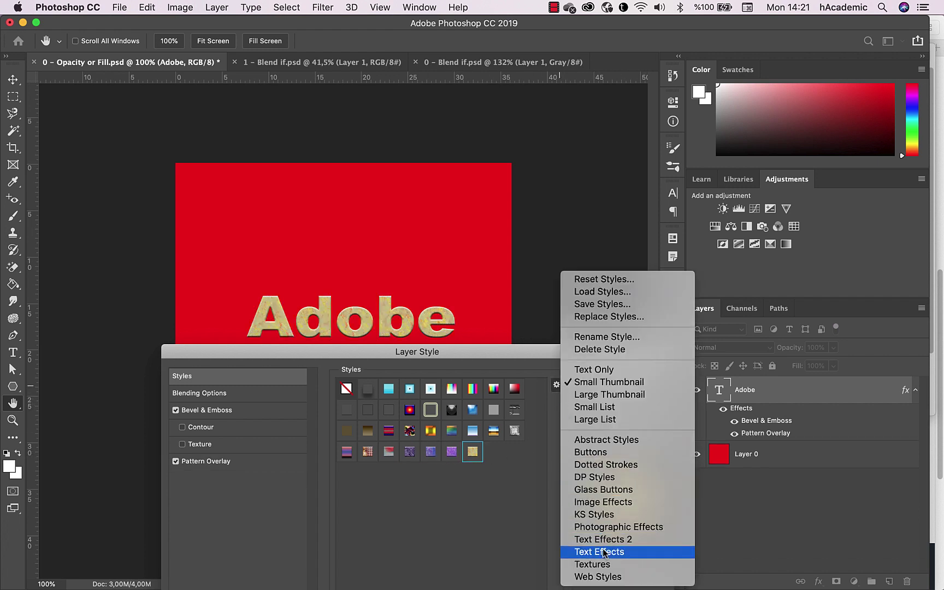
click(601, 502)
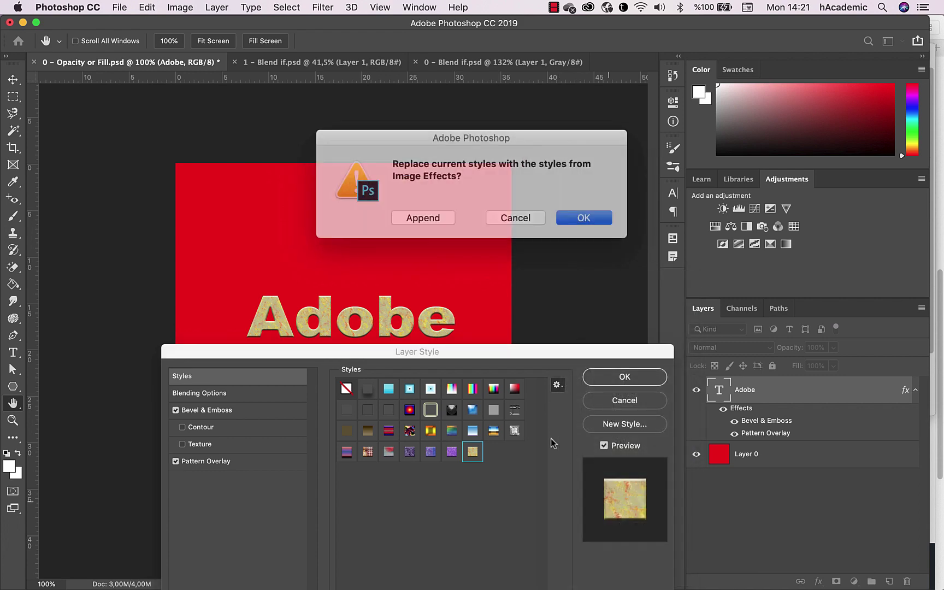
Append Image Effects, try several presets, and settle on white text with a stroke and three drop shadows
click(430, 215)
click(452, 473)
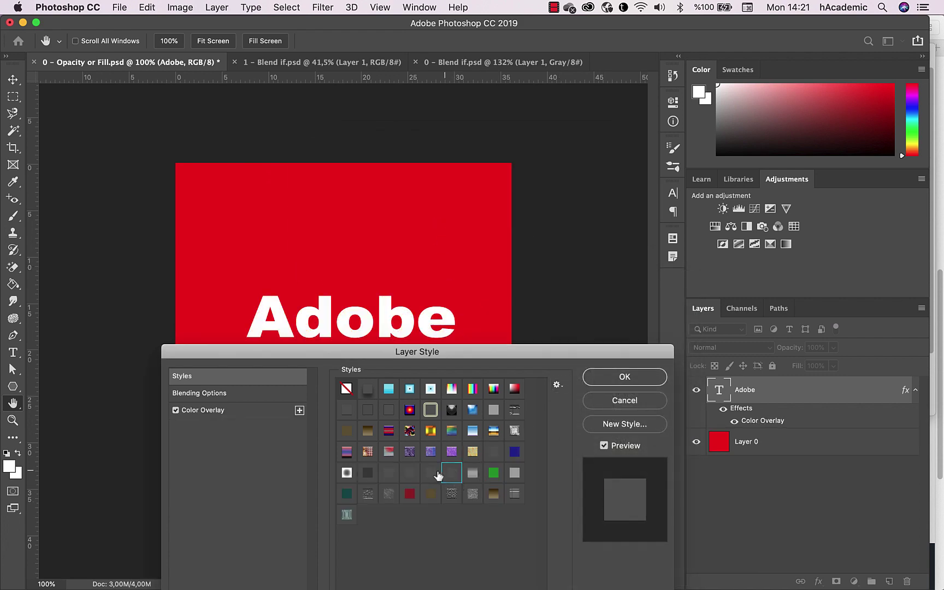
click(409, 473)
click(368, 496)
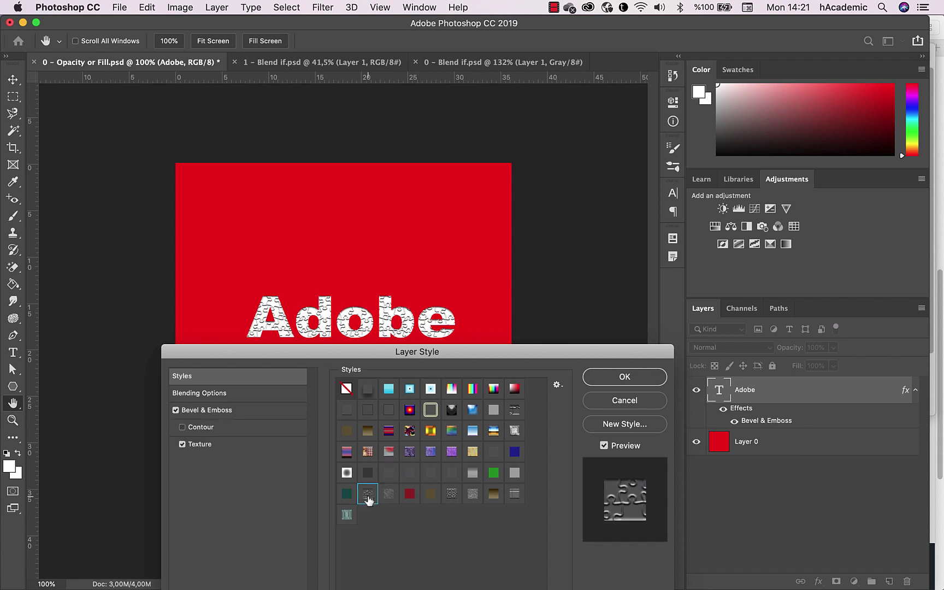
click(388, 499)
click(426, 499)
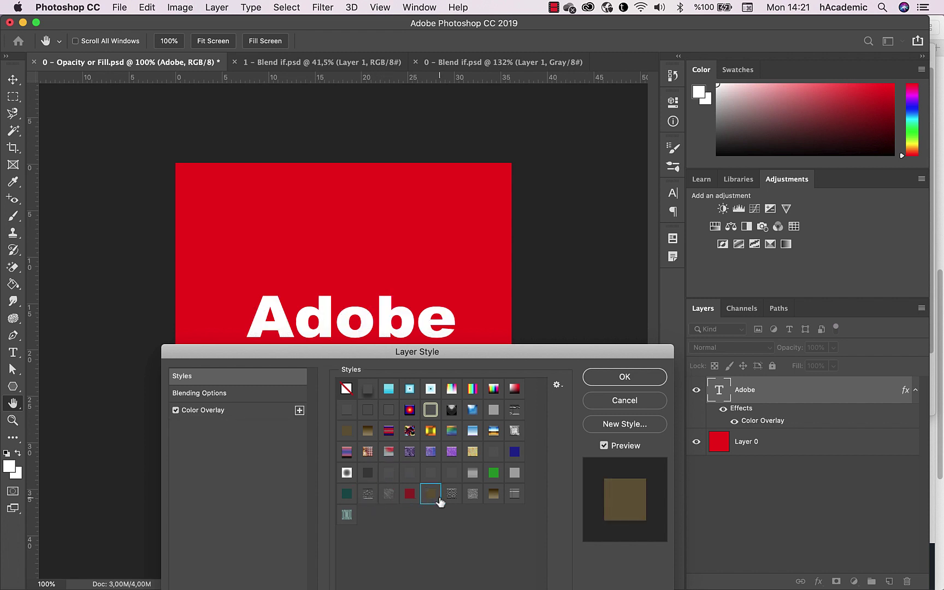
click(457, 499)
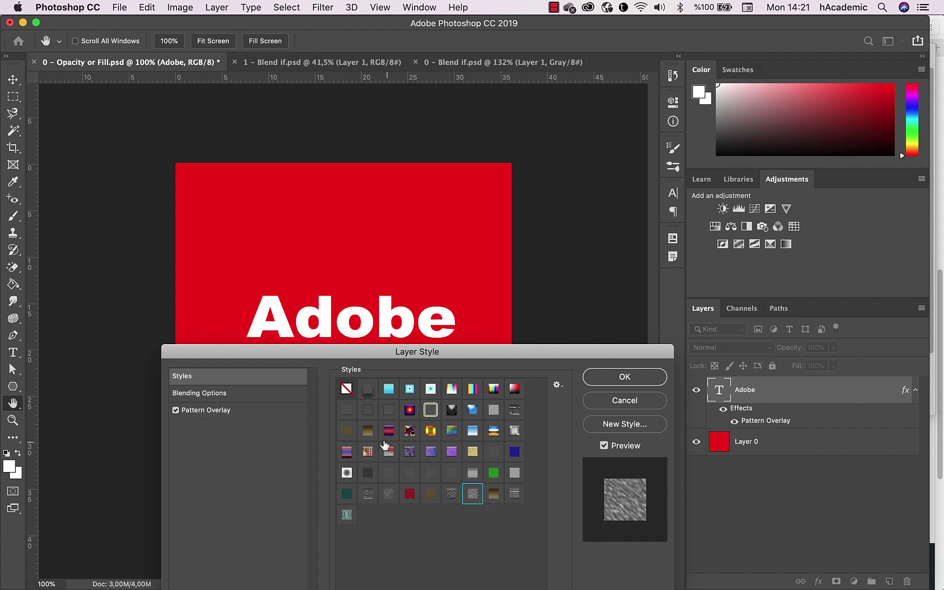
click(352, 417)
click(371, 393)
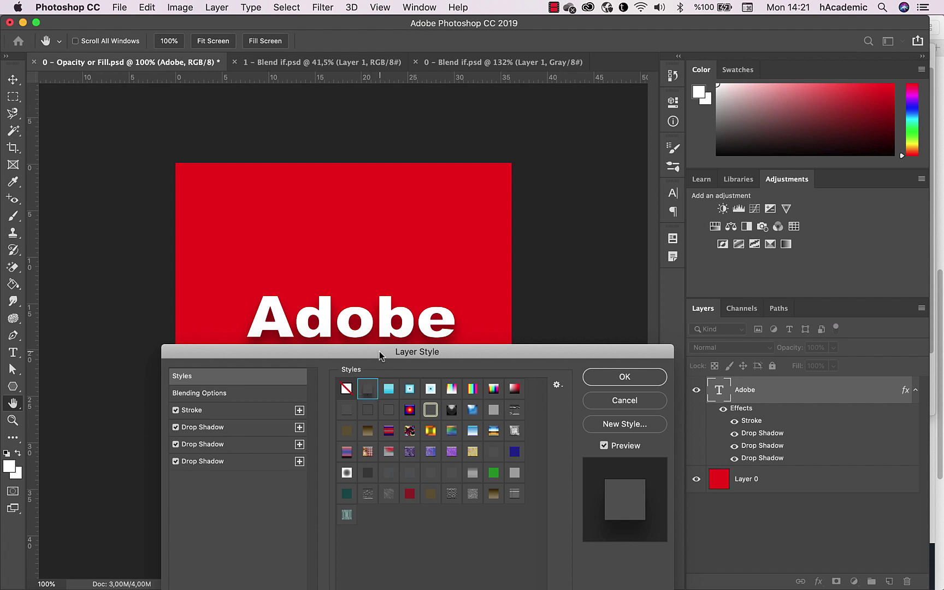
Choose Show All Effects from the fx menu, repositioning the dialog to reveal the Adobe text
drag(373, 356, 416, 136)
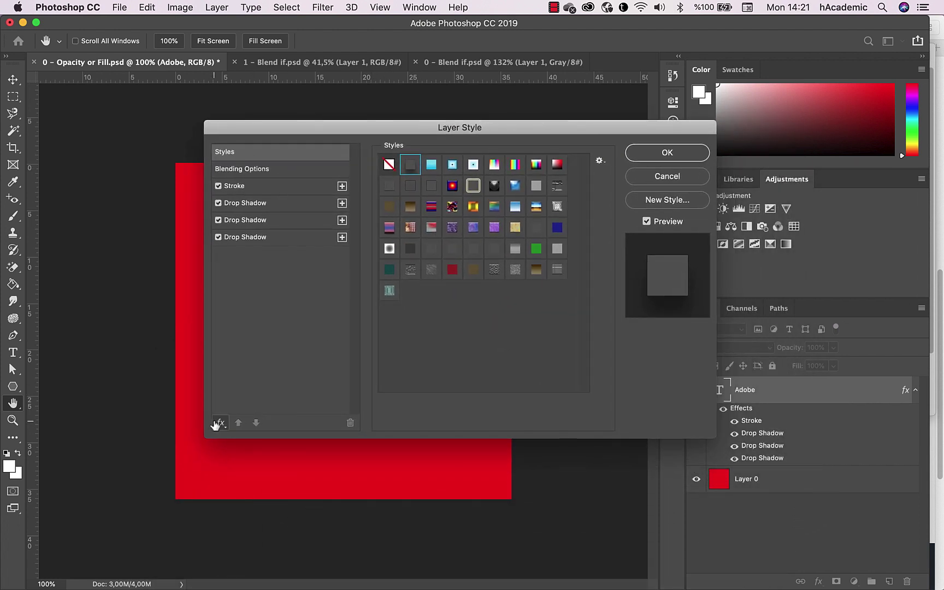
click(219, 423)
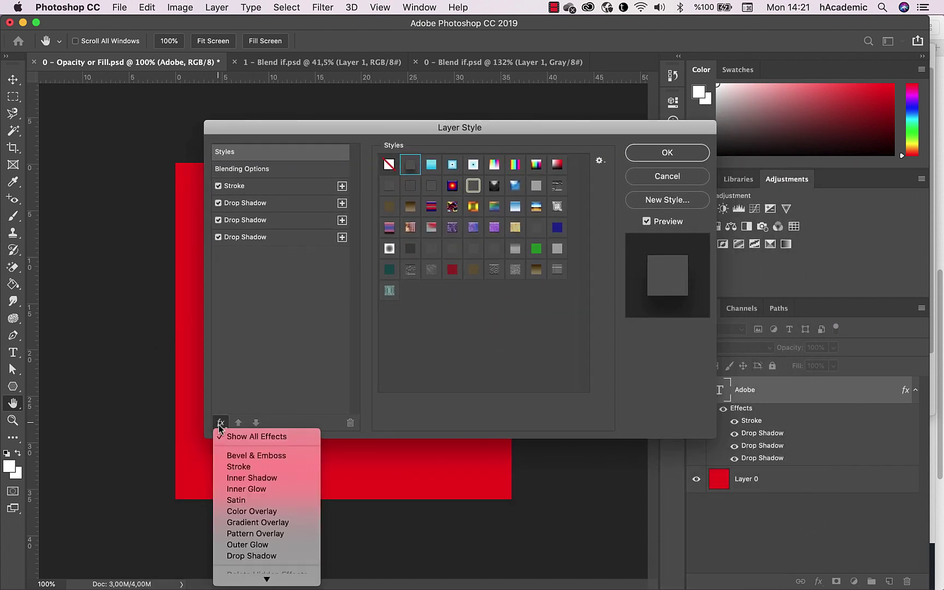
click(257, 437)
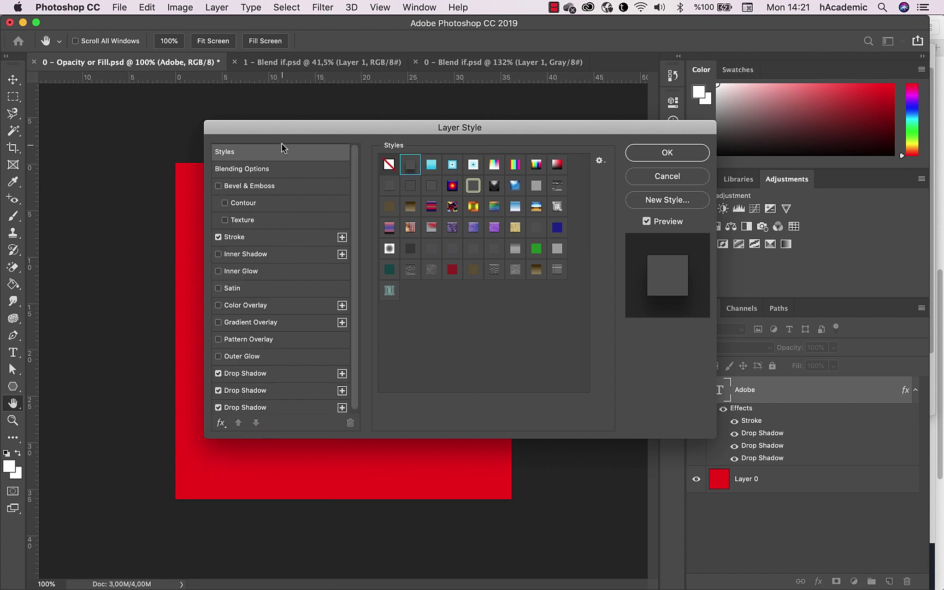
mouse_move(294, 130)
mouse_down()
mouse_move(271, 436)
mouse_move(232, 178)
mouse_up()
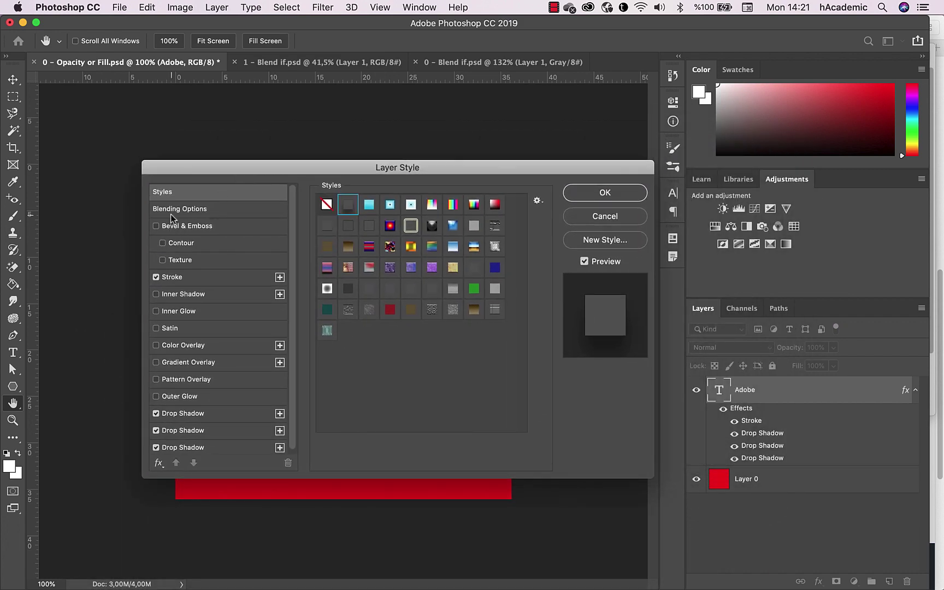
Switch to Blending Options, lower the dialog below the Adobe text, and preview blend modes like Overlay
click(170, 213)
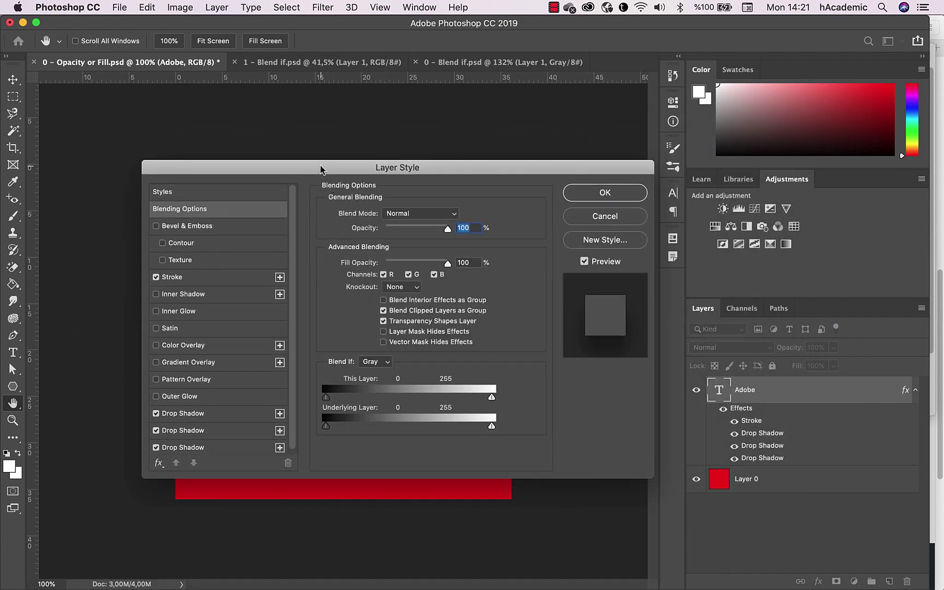
drag(320, 168, 246, 260)
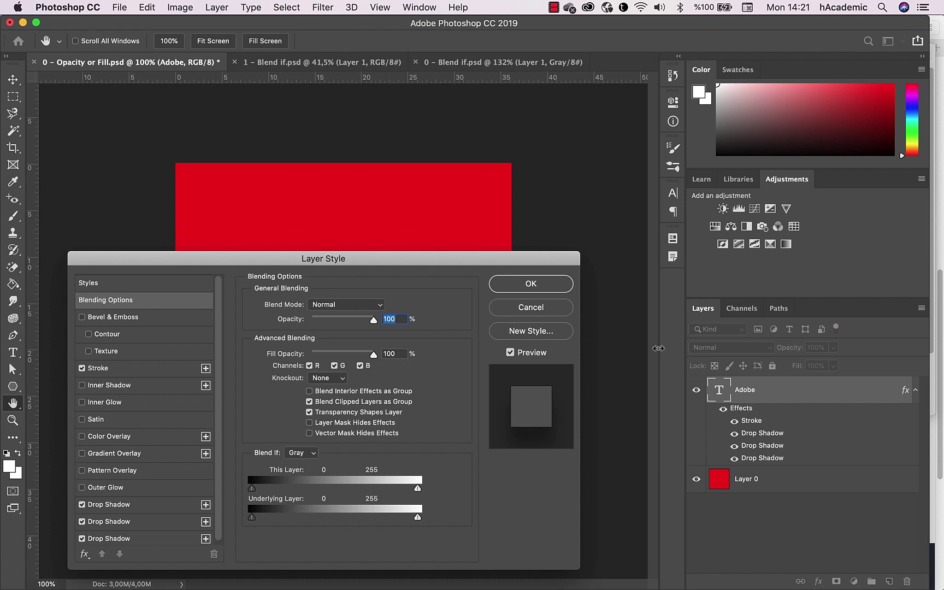
drag(425, 265, 355, 397)
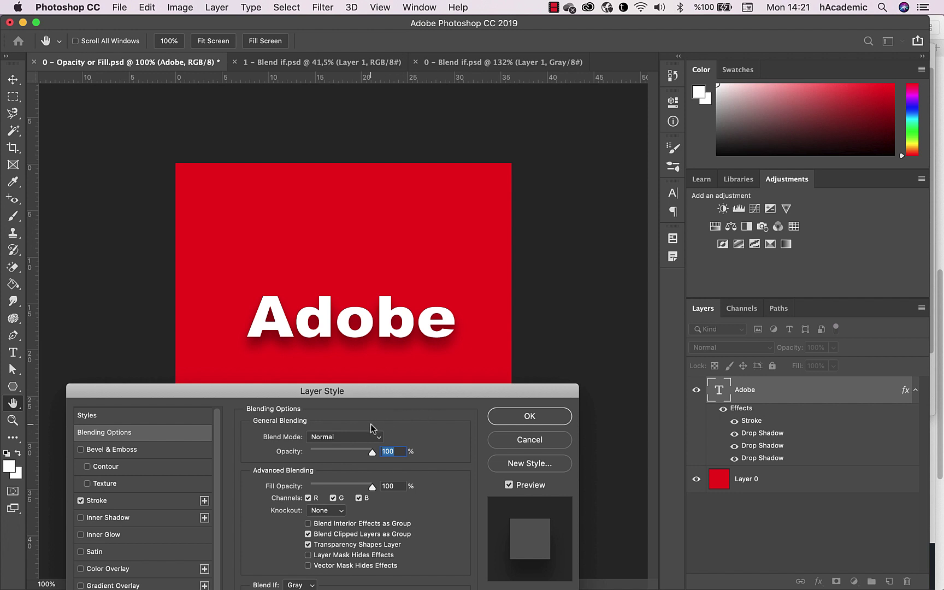
click(329, 437)
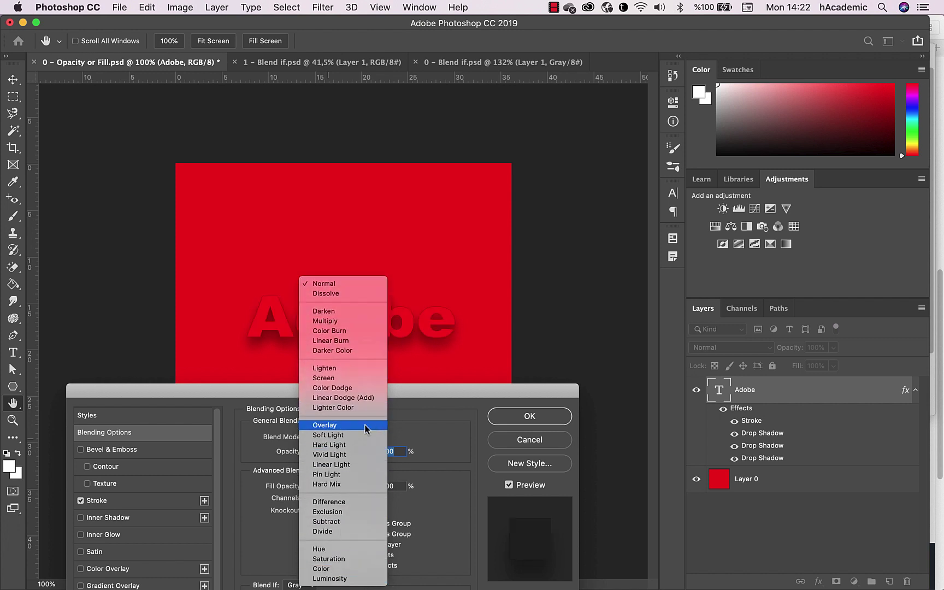
Set the Adobe text layer's blend mode to Dissolve, then reopen the list to preview darkening modes
key(Escape)
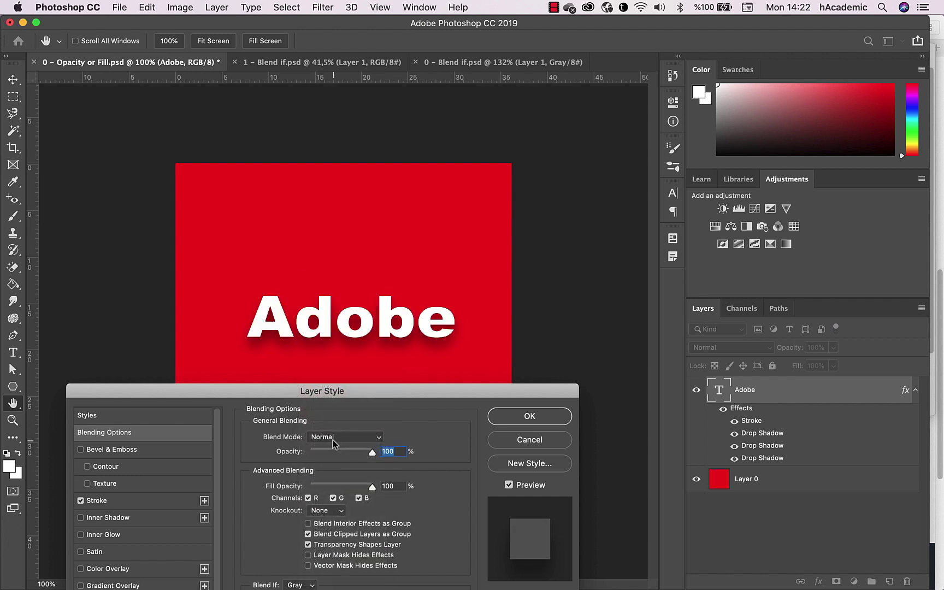
click(328, 438)
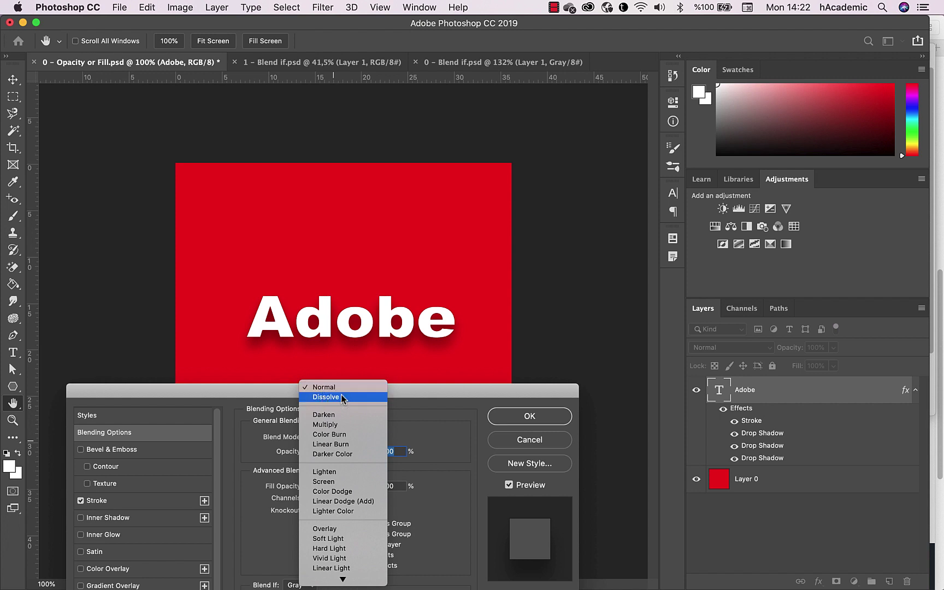
click(337, 398)
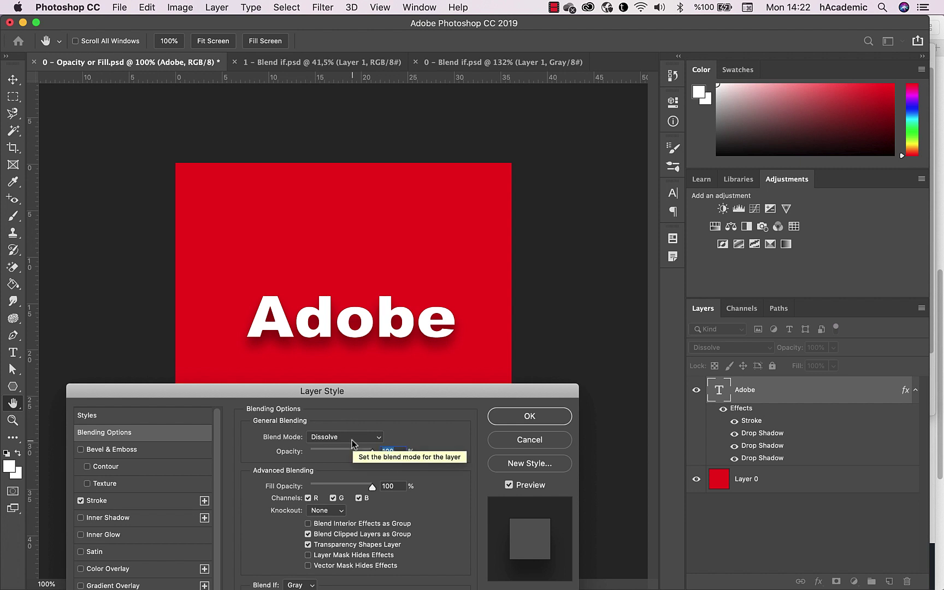
click(352, 440)
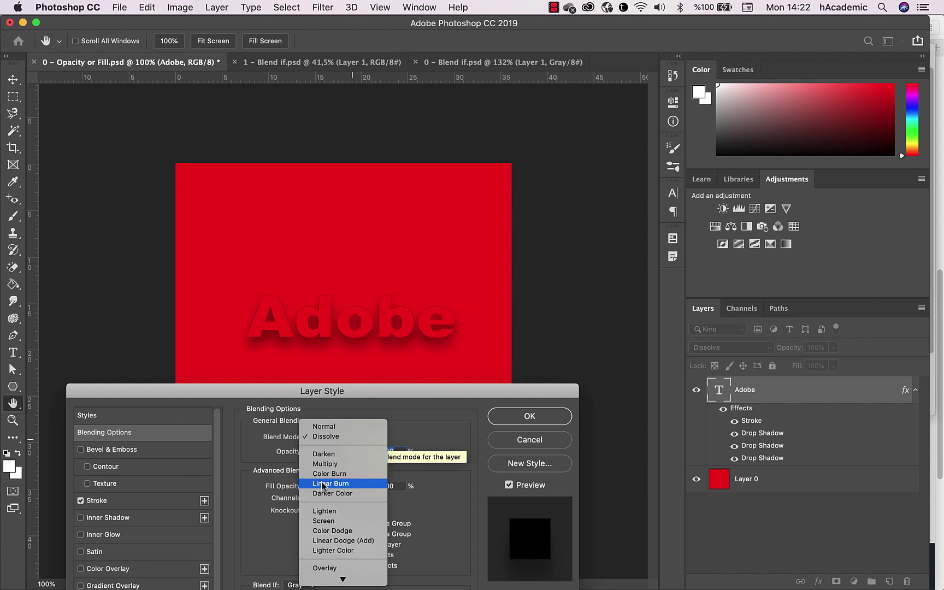
drag(621, 375, 815, 87)
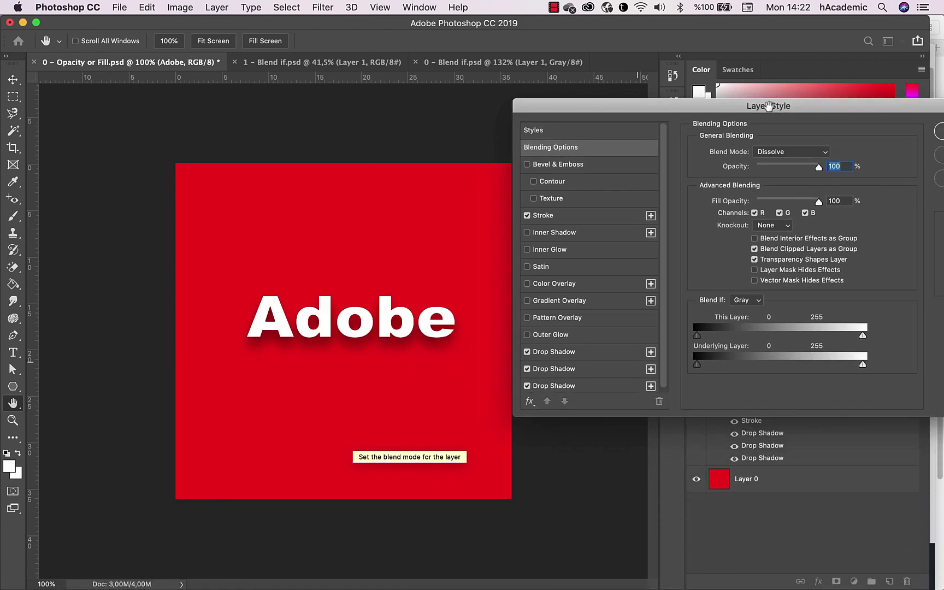
click(736, 137)
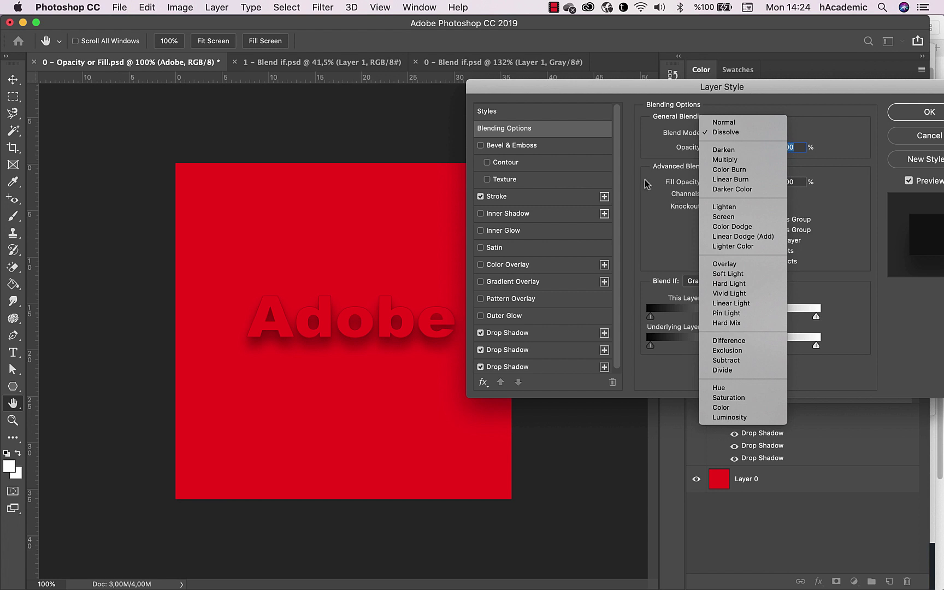
click(832, 135)
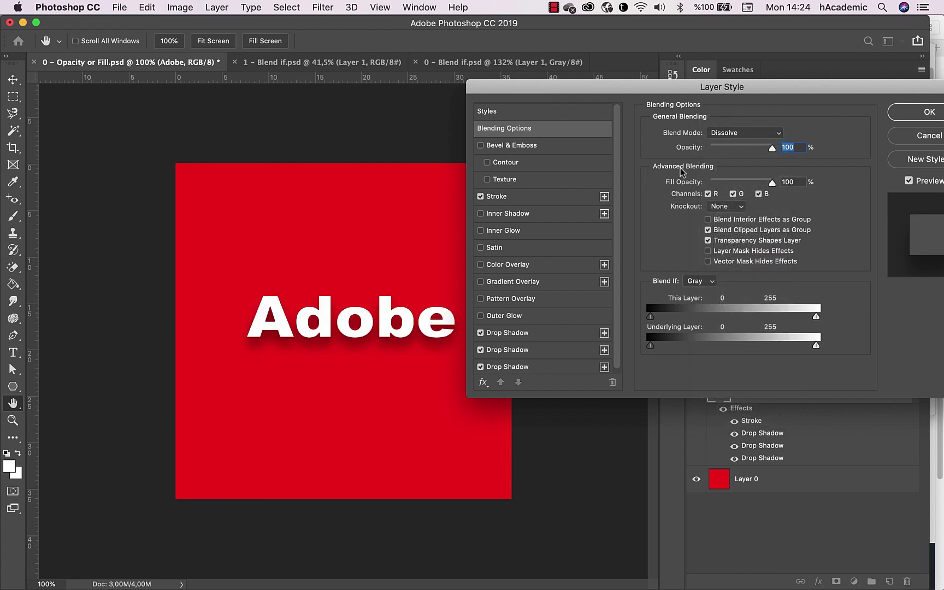
mouse_move(705, 96)
mouse_down()
mouse_move(526, 416)
mouse_move(457, 344)
mouse_move(595, 90)
mouse_up()
mouse_move(663, 83)
mouse_down()
mouse_move(546, 82)
mouse_move(316, 116)
mouse_move(354, 99)
mouse_move(364, 124)
mouse_move(386, 387)
mouse_move(389, 379)
mouse_up()
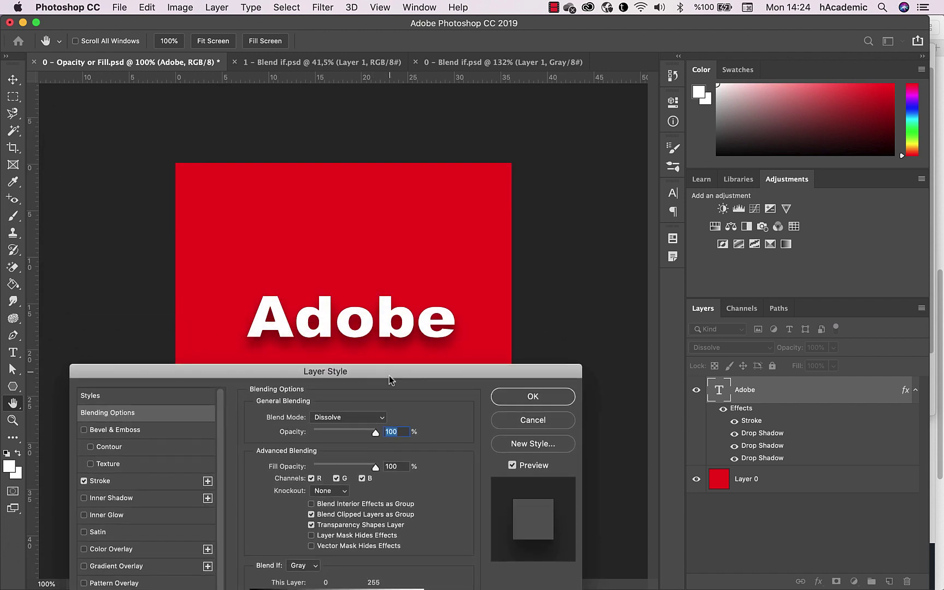
drag(375, 436, 375, 435)
mouse_move(375, 432)
mouse_down()
mouse_move(327, 433)
mouse_move(391, 441)
mouse_move(308, 437)
mouse_up()
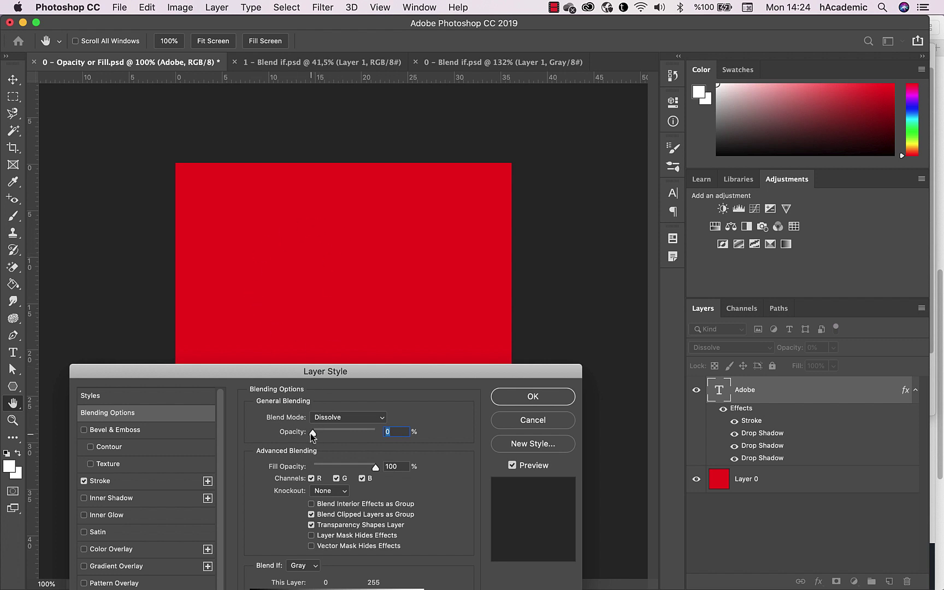
drag(311, 434, 388, 443)
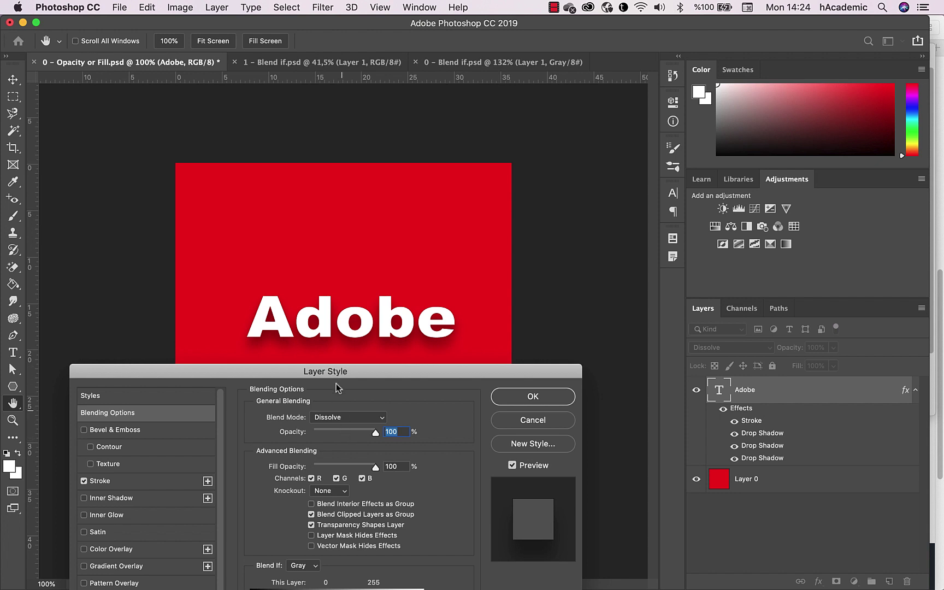
drag(335, 376, 345, 386)
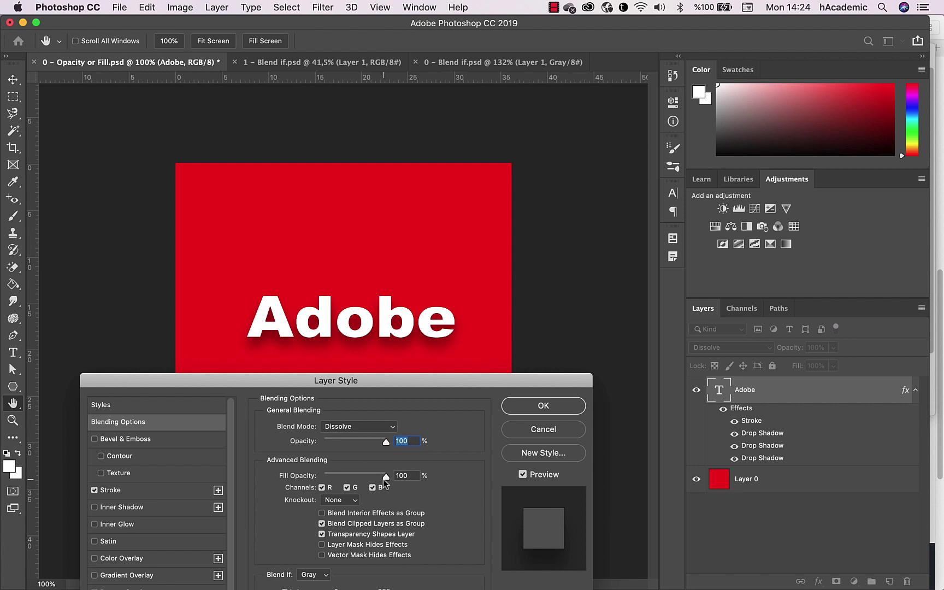
Test fill and overall opacity, leaving Fill Opacity at 0% and Opacity at 100%
drag(385, 477, 319, 476)
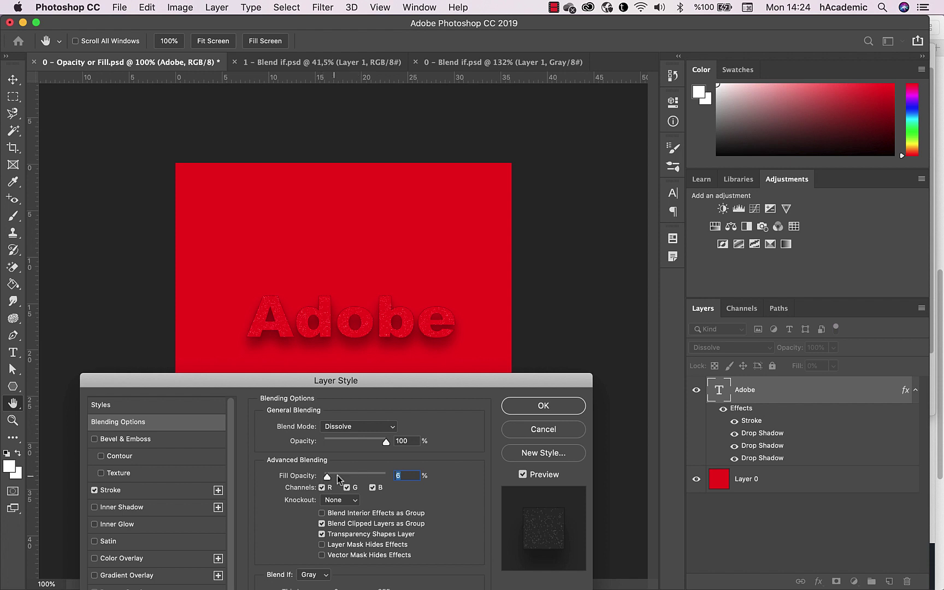
mouse_move(338, 479)
mouse_down()
mouse_move(408, 475)
mouse_move(317, 443)
mouse_up()
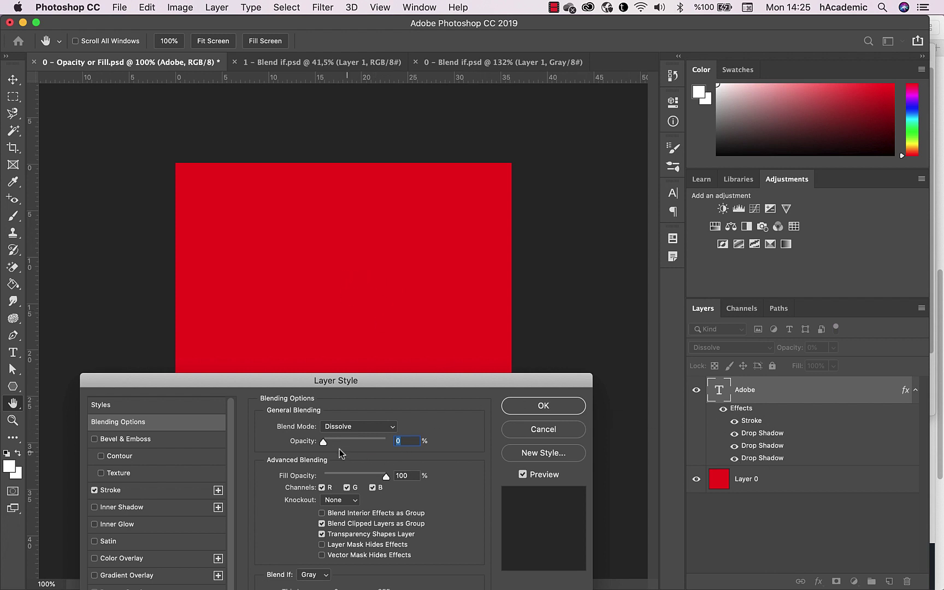
drag(323, 441, 387, 441)
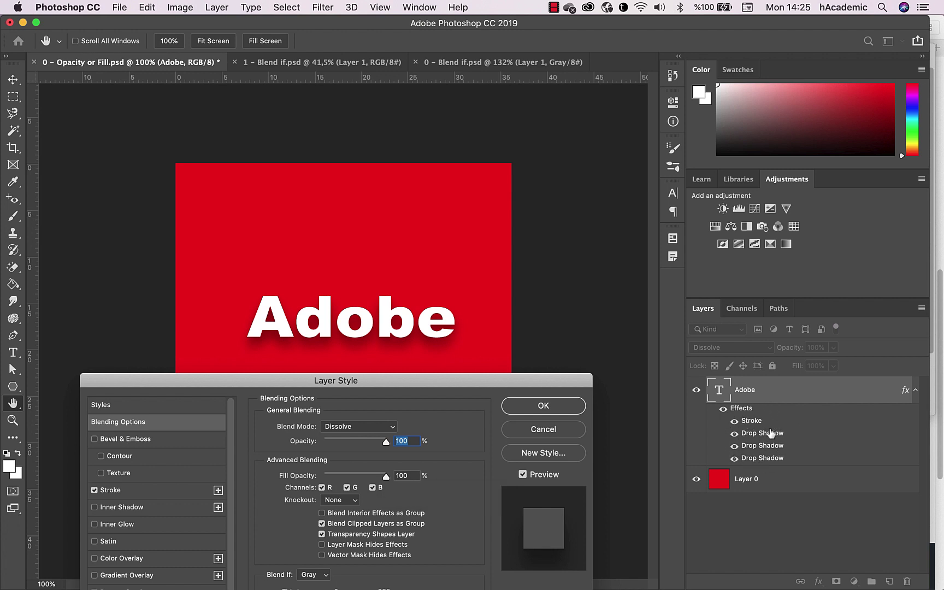
drag(384, 478, 302, 482)
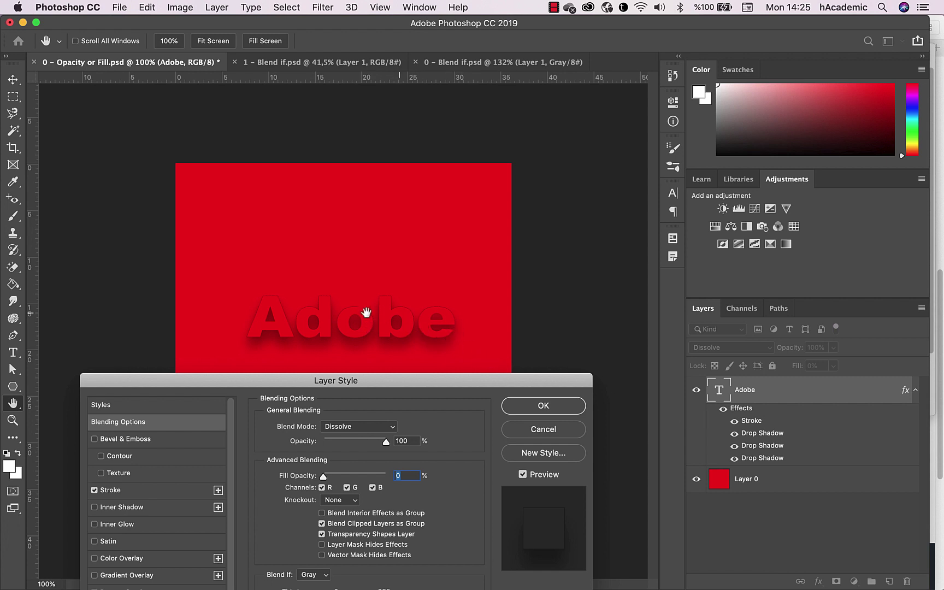
drag(345, 385, 363, 371)
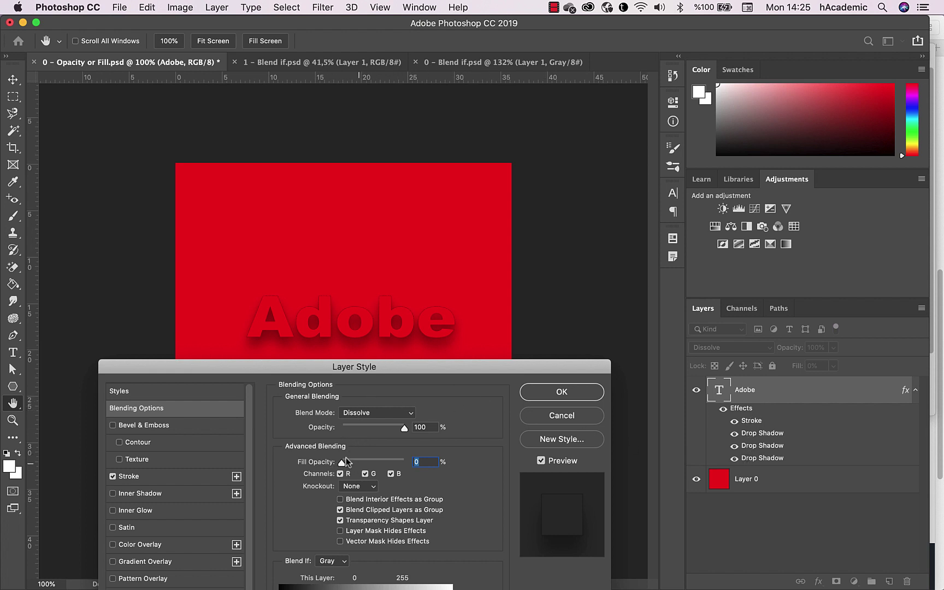
drag(354, 375, 341, 289)
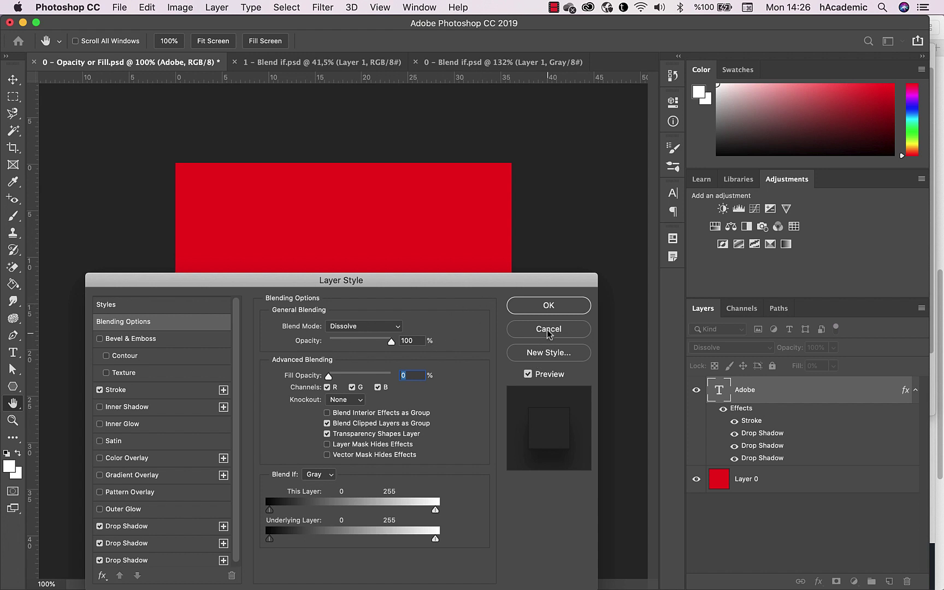
Apply the style, move the hollow Adobe text down the red square, and preview Normal blend mode
click(522, 308)
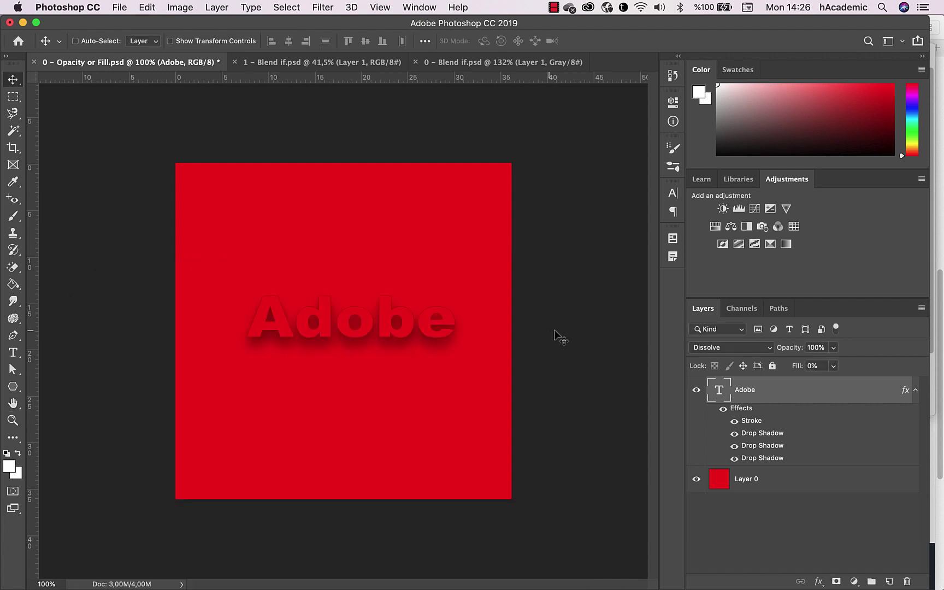
drag(341, 336, 339, 434)
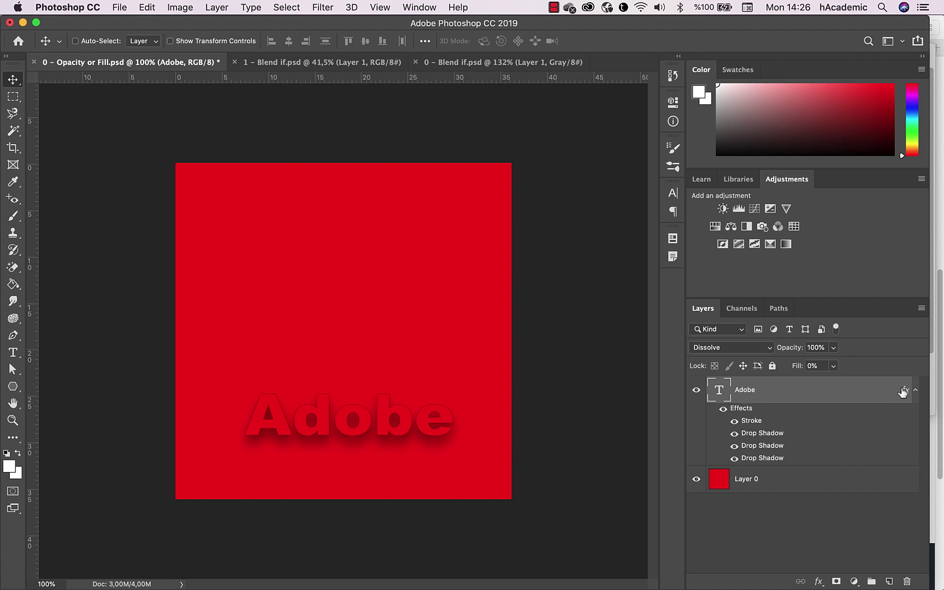
double_click(802, 395)
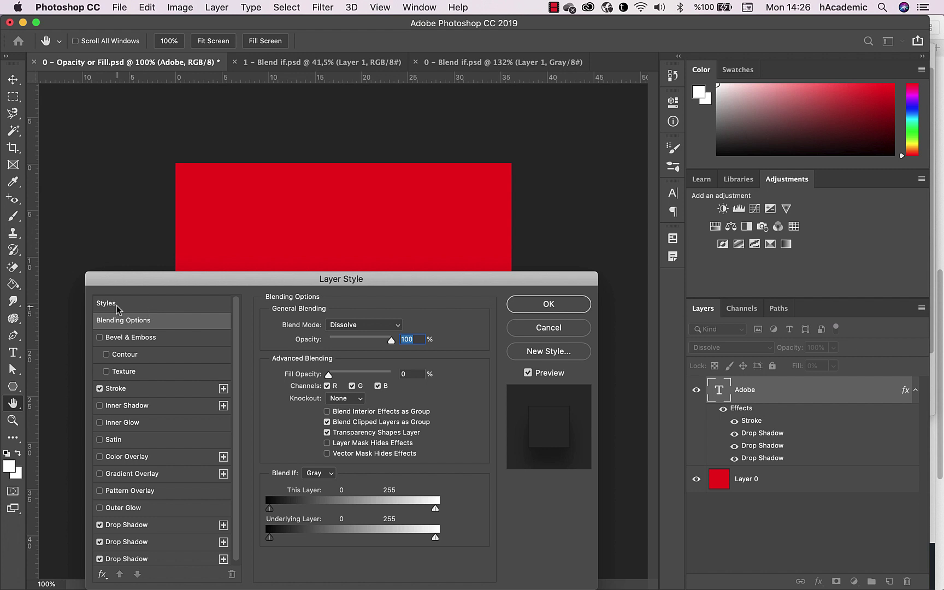
click(354, 325)
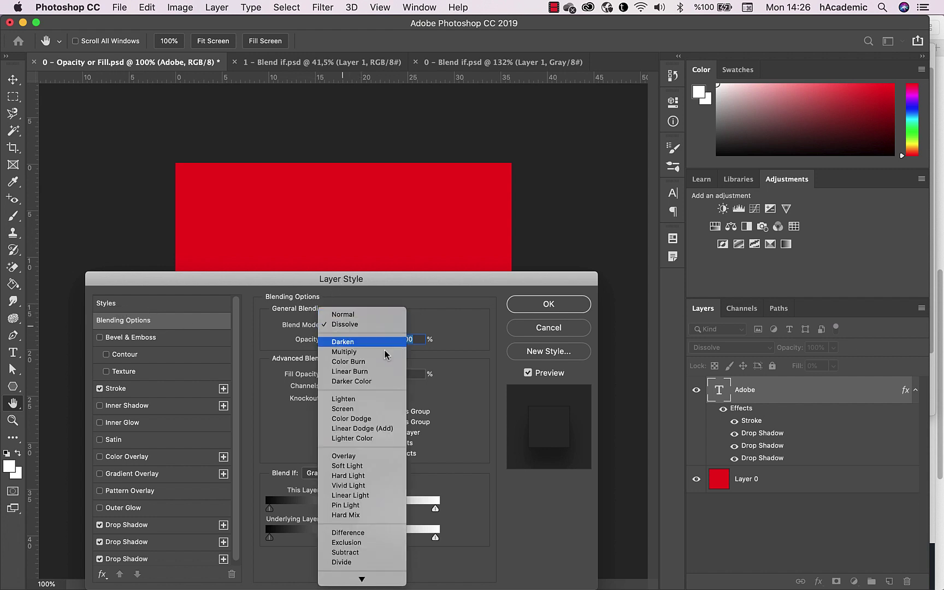
click(361, 316)
mouse_move(352, 280)
mouse_down()
mouse_move(377, 427)
mouse_move(413, 241)
mouse_up()
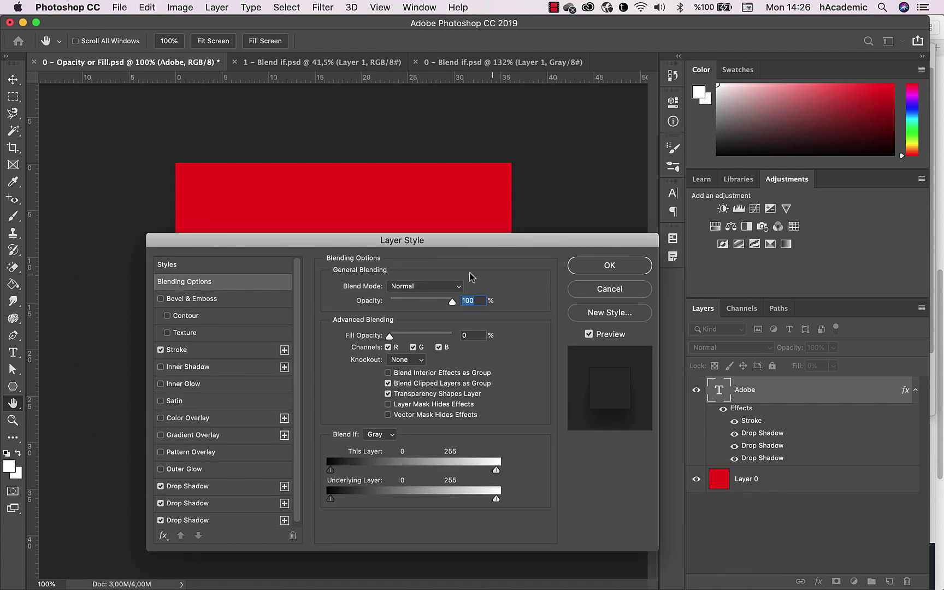
Cancel the Normal change, close Blending Options unchanged again, and open the layer's blend mode list
click(618, 295)
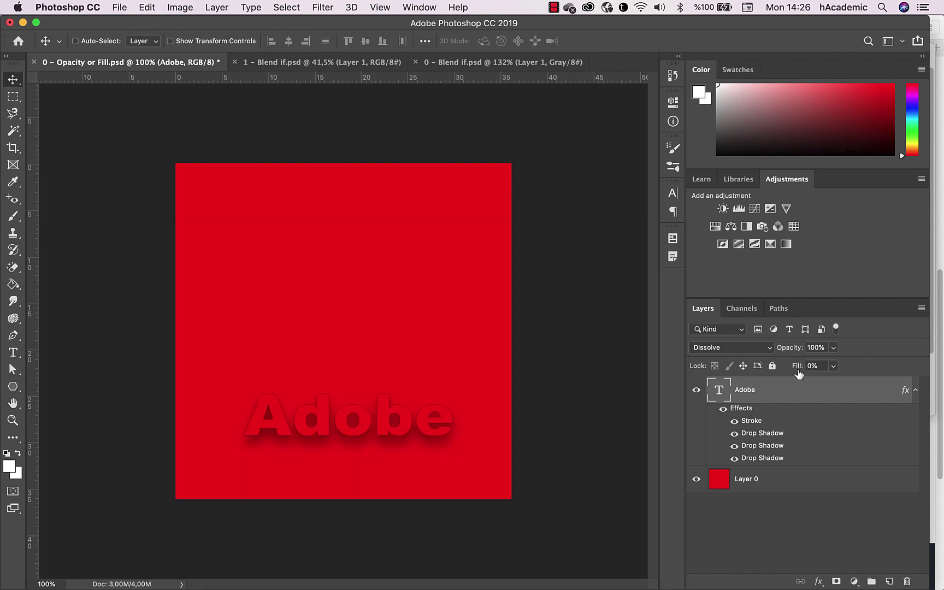
double_click(837, 391)
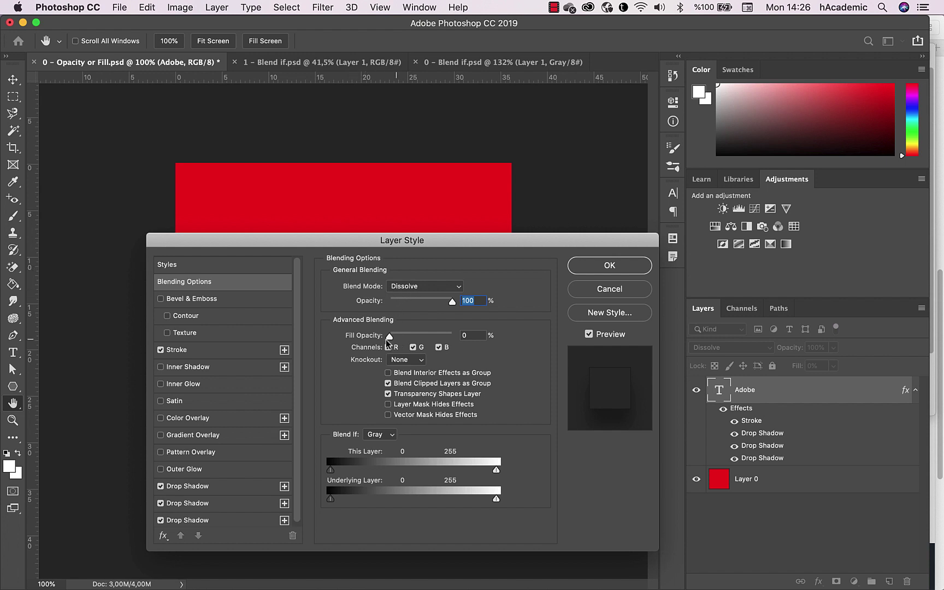
click(609, 289)
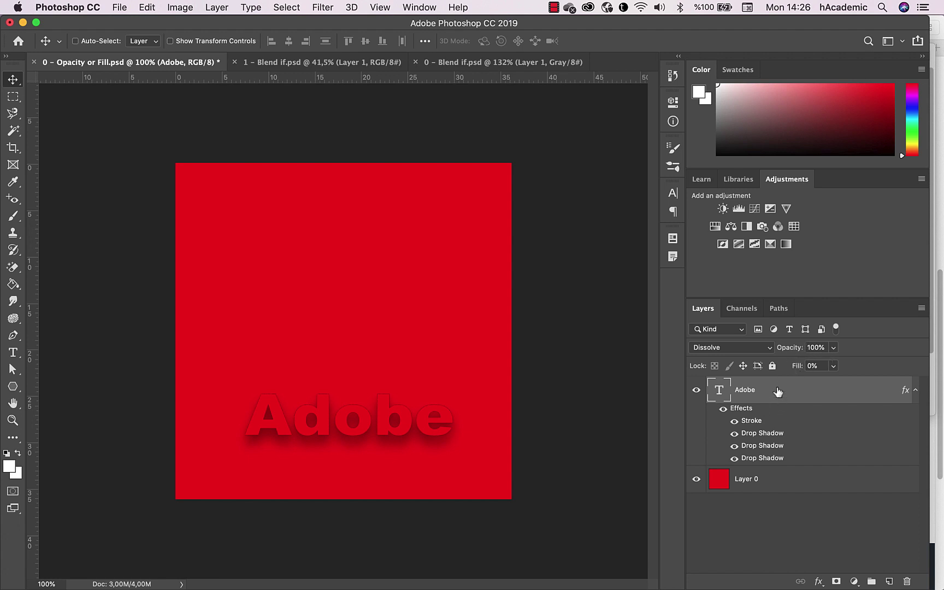
click(769, 350)
click(731, 335)
click(770, 350)
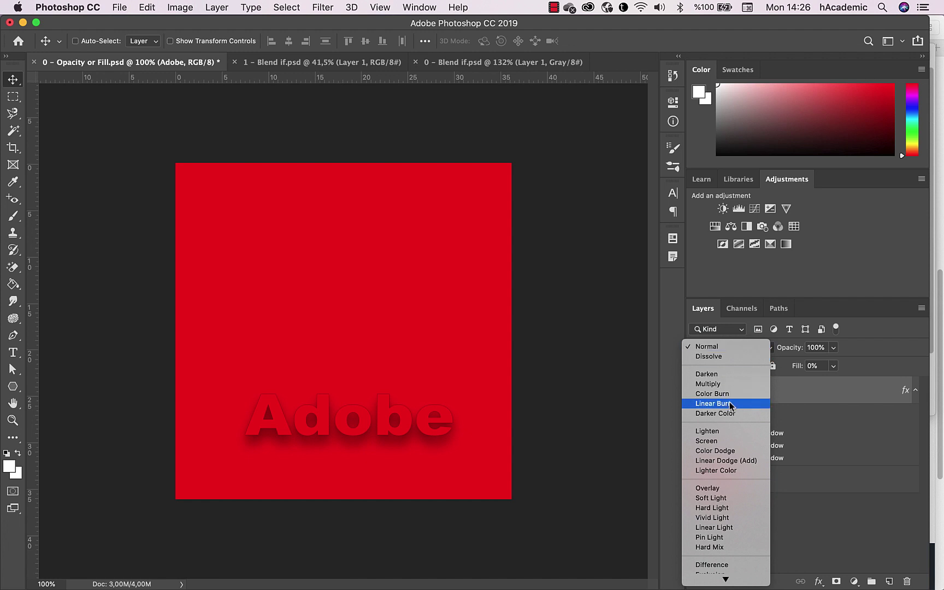
click(722, 432)
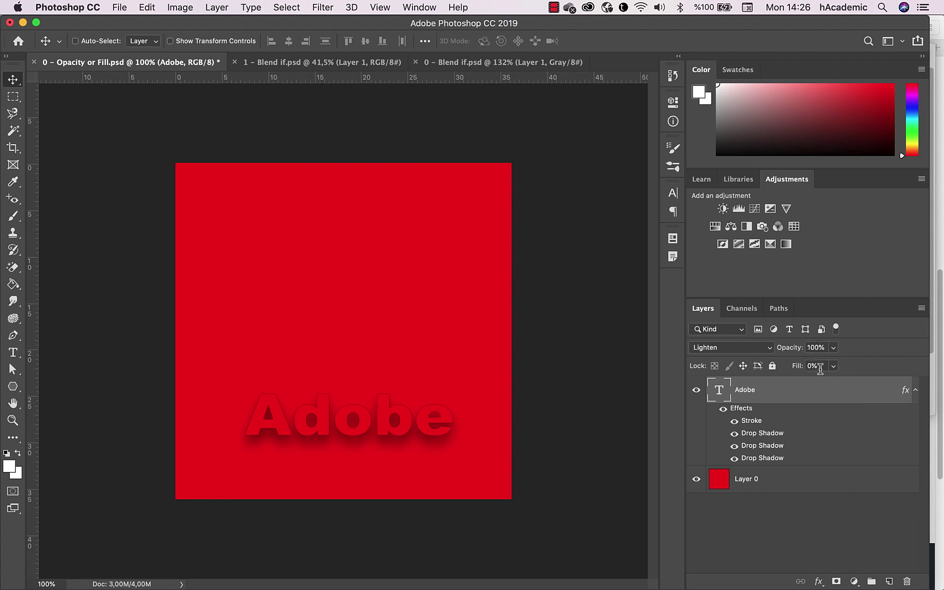
click(734, 445)
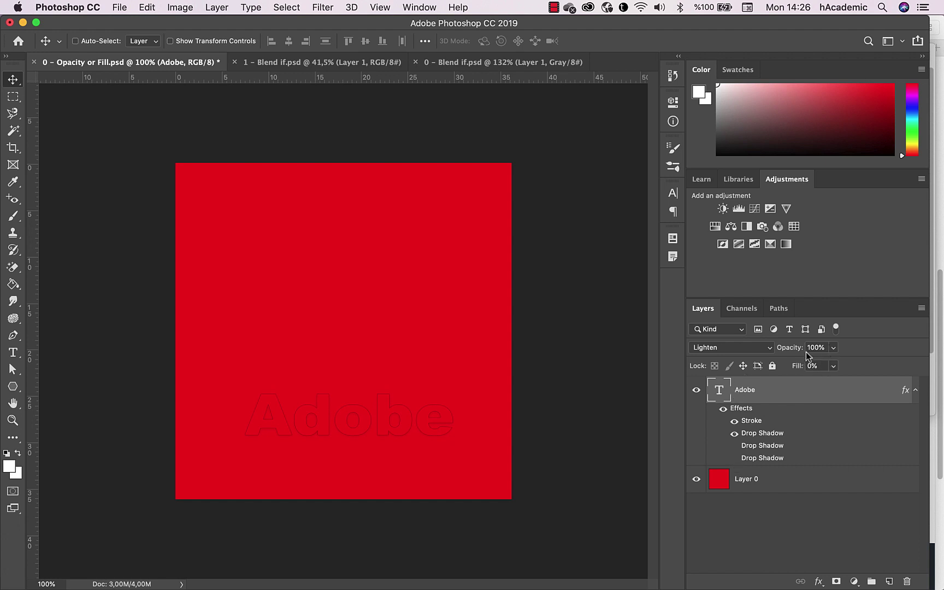
Add a text layer on the red square reading 'Photoshop'
click(12, 354)
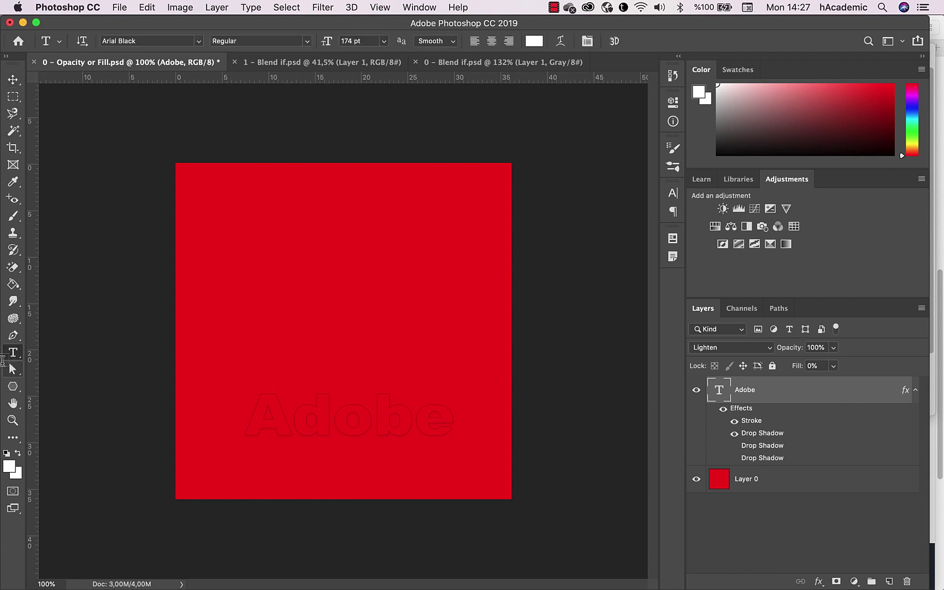
click(259, 256)
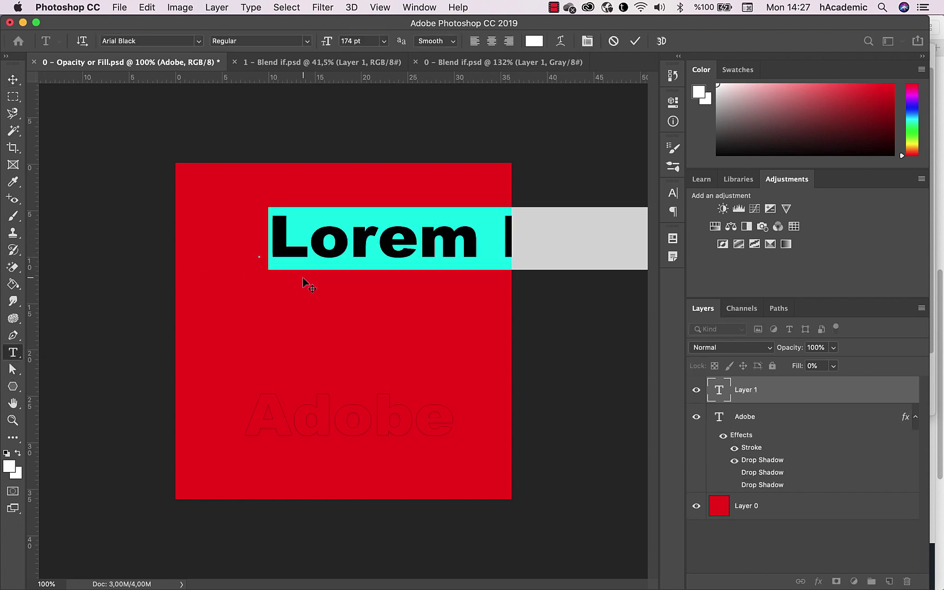
text(Ph)
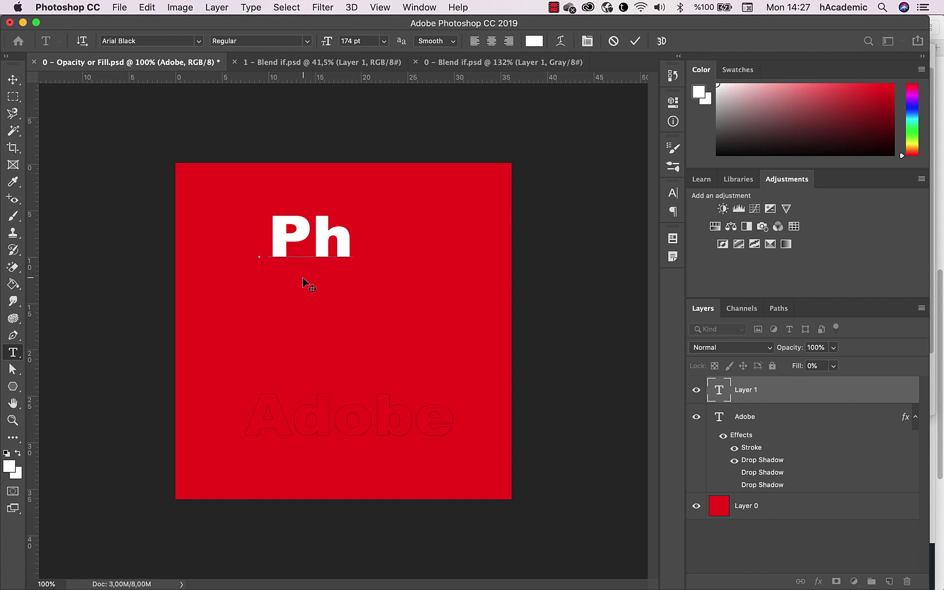
text(otosj)
key(BackSpace)
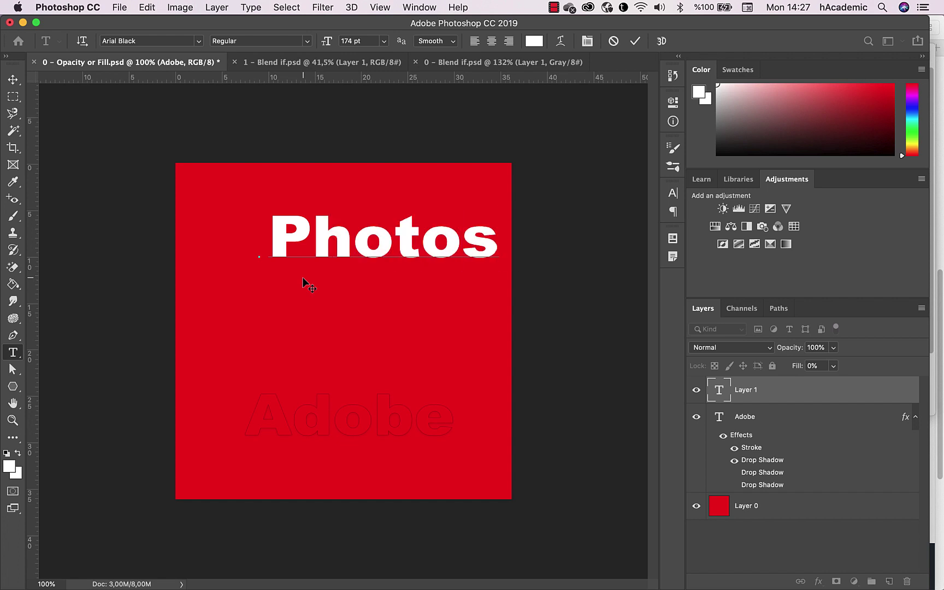
text(hop)
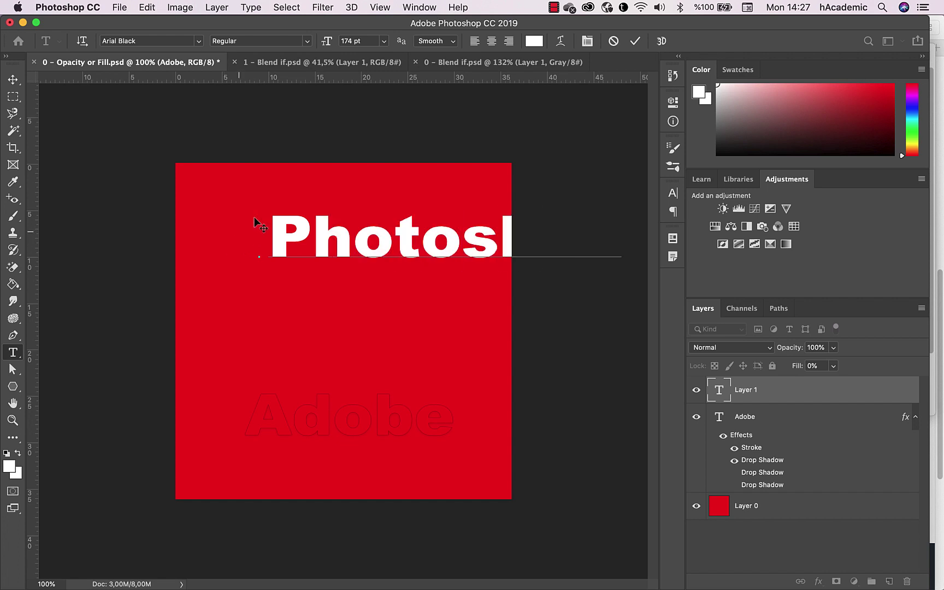
Shrink the 'Photoshop' text slightly, commit it, and centre it horizontally on the square
double_click(304, 231)
drag(330, 263, 279, 267)
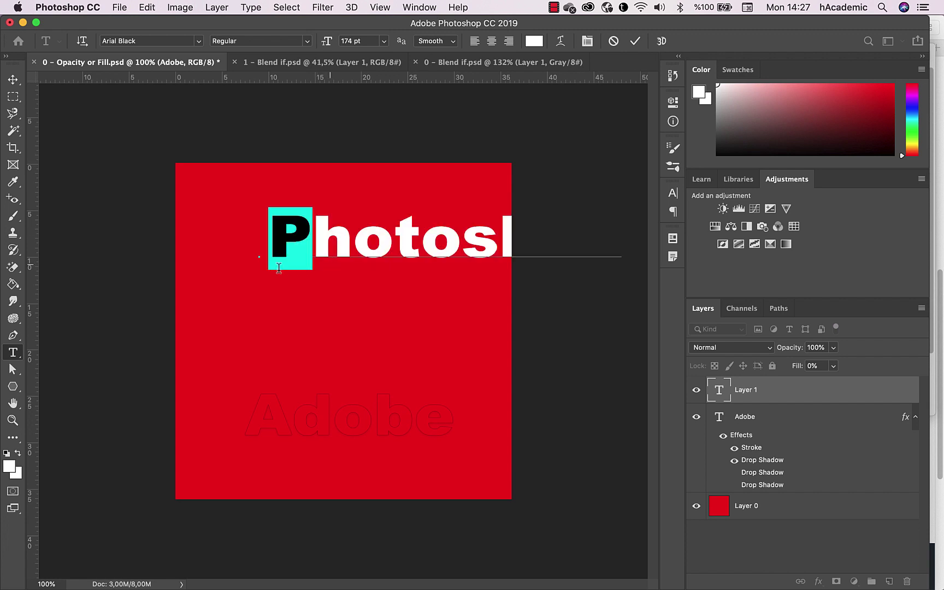
double_click(308, 258)
drag(358, 314, 257, 333)
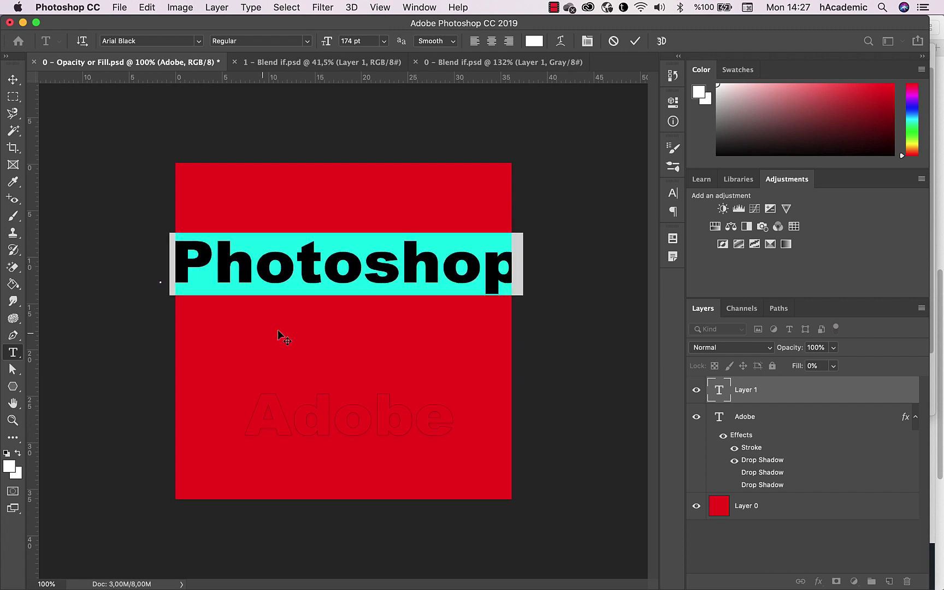
drag(327, 41, 321, 43)
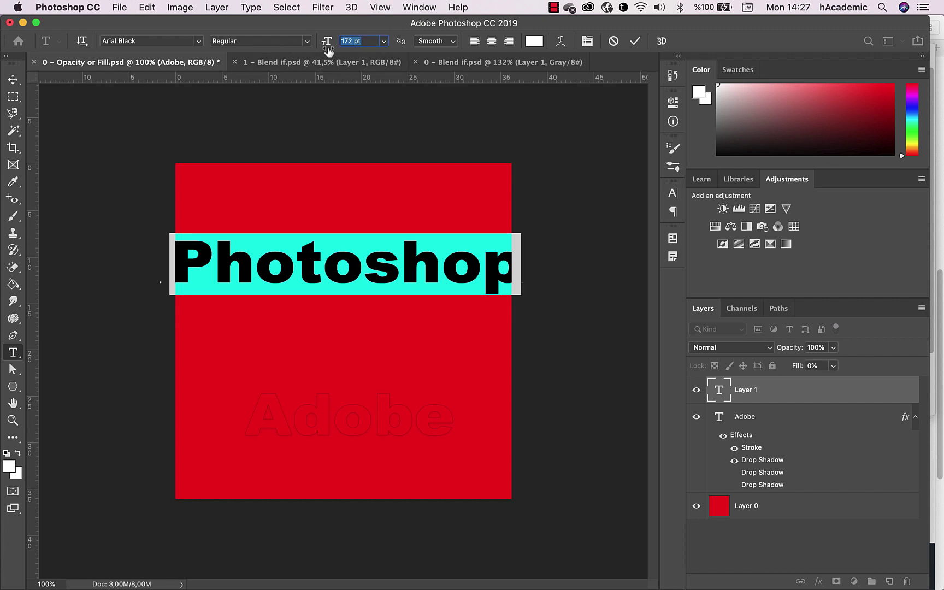
click(13, 79)
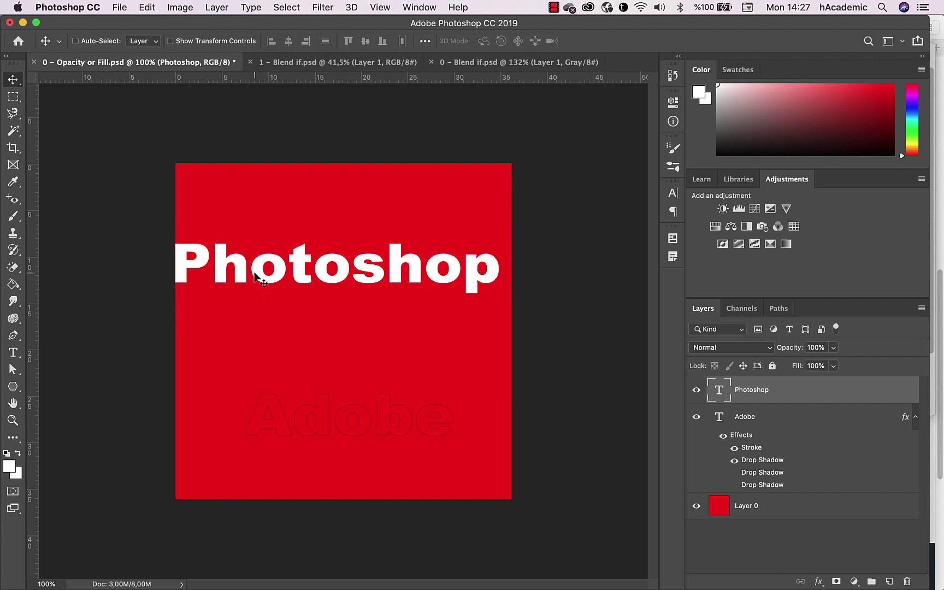
drag(253, 275, 267, 276)
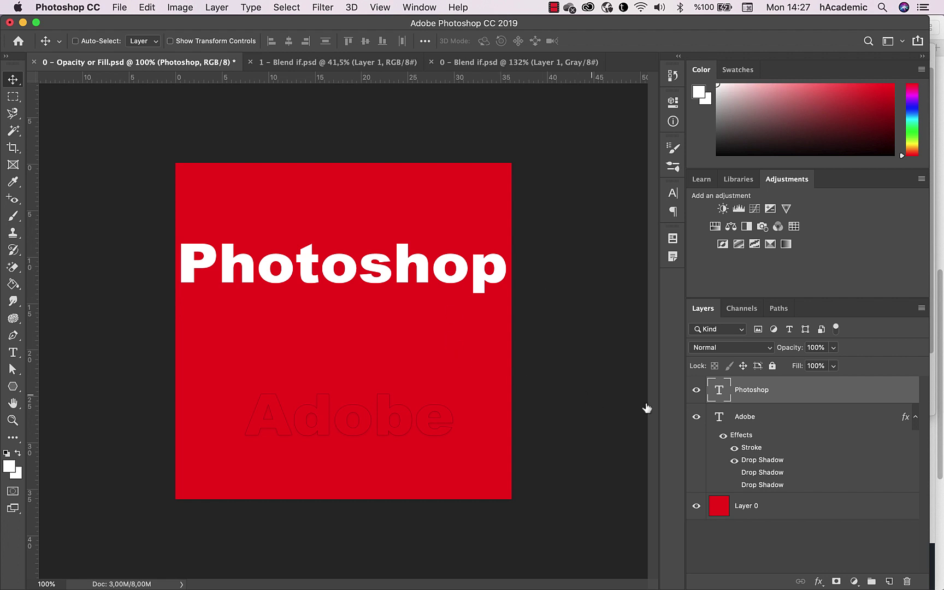
Test the Photoshop layer's opacity at 0% and back to 100%, then try its fill
double_click(838, 396)
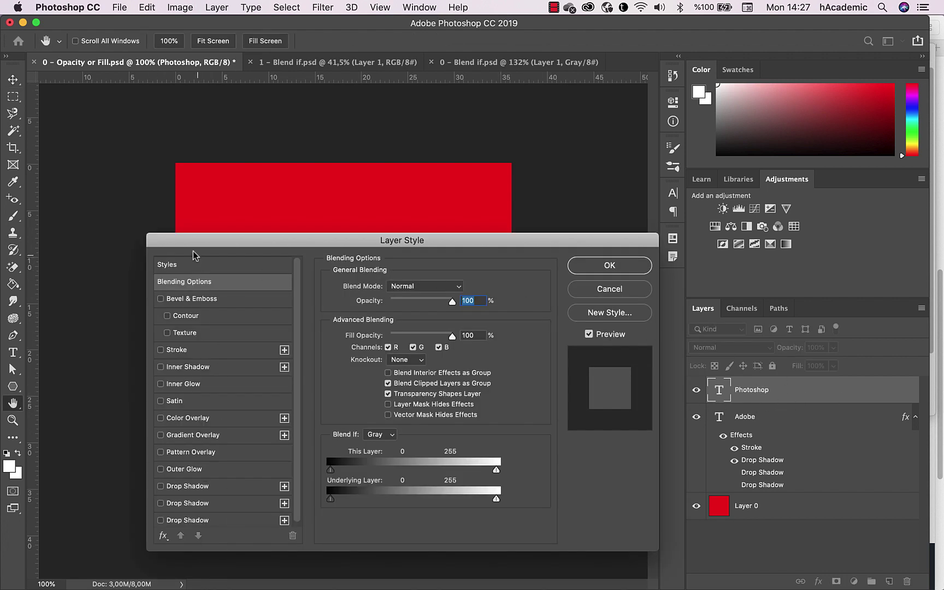
click(589, 290)
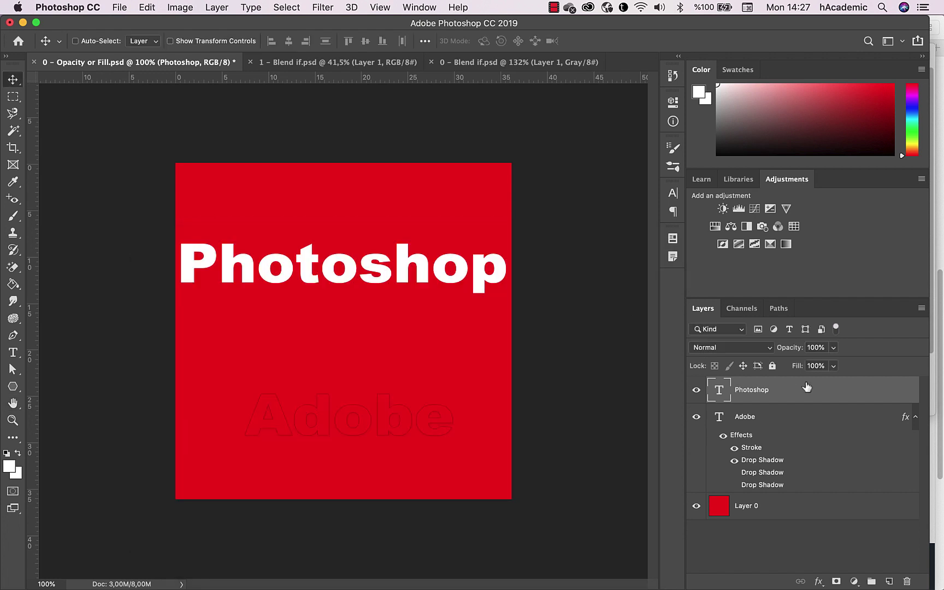
click(834, 349)
drag(835, 354, 348, 303)
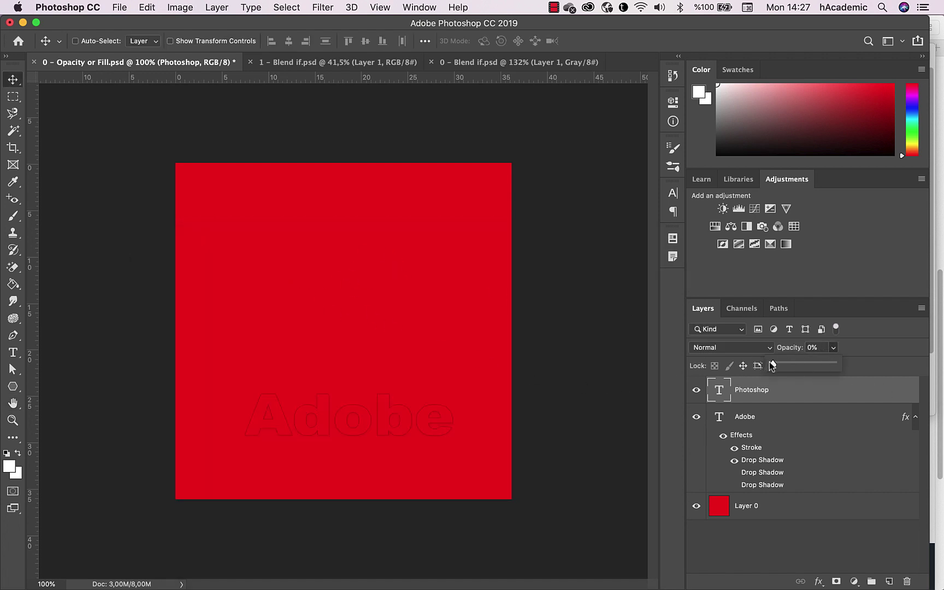
mouse_move(772, 365)
mouse_down()
mouse_move(875, 372)
mouse_move(362, 247)
mouse_up()
click(833, 366)
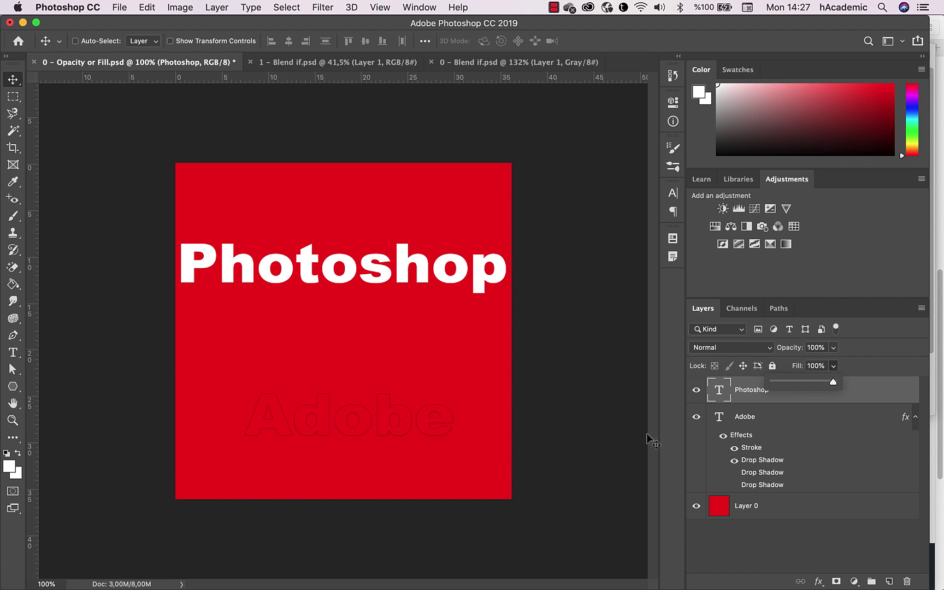
click(407, 292)
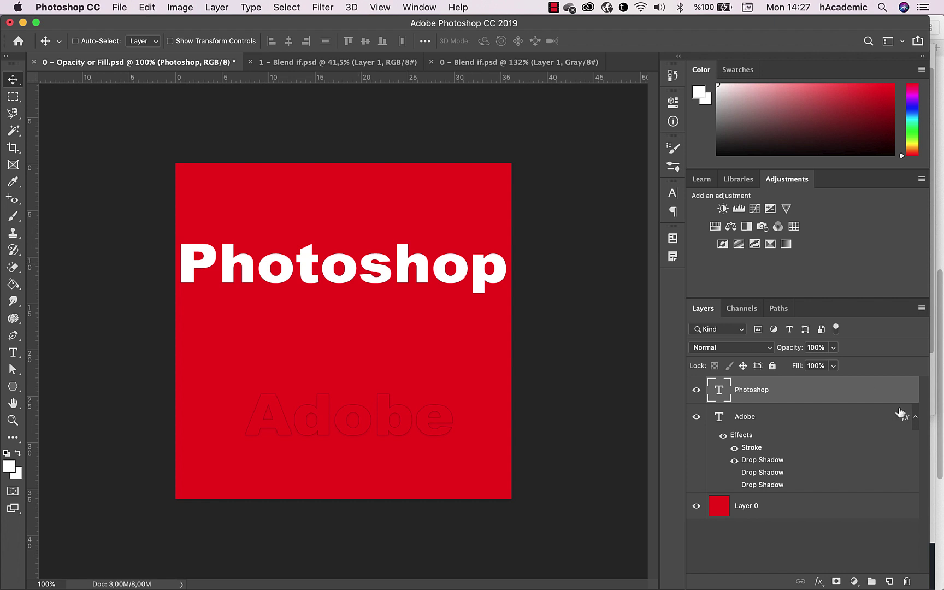
key(Delete)
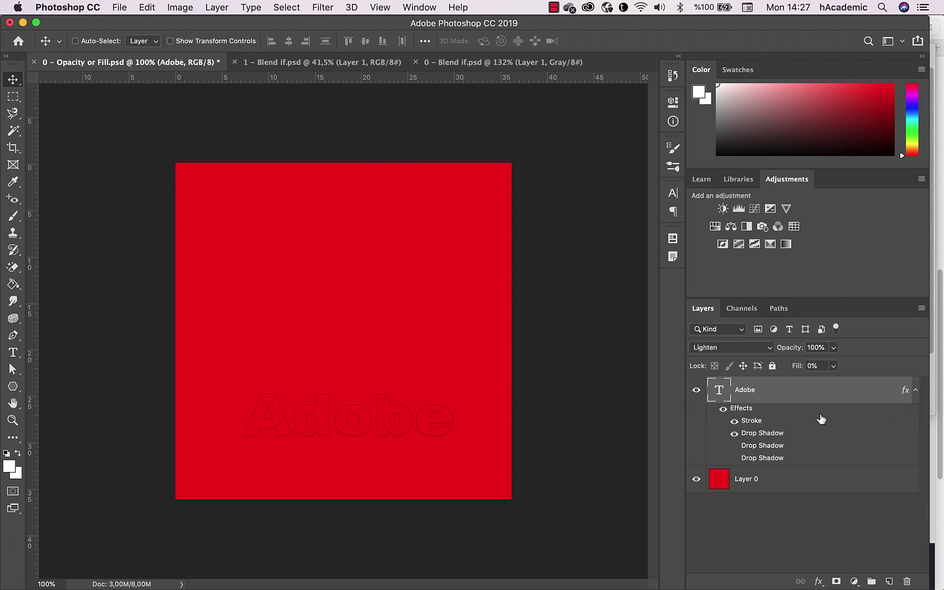
double_click(850, 392)
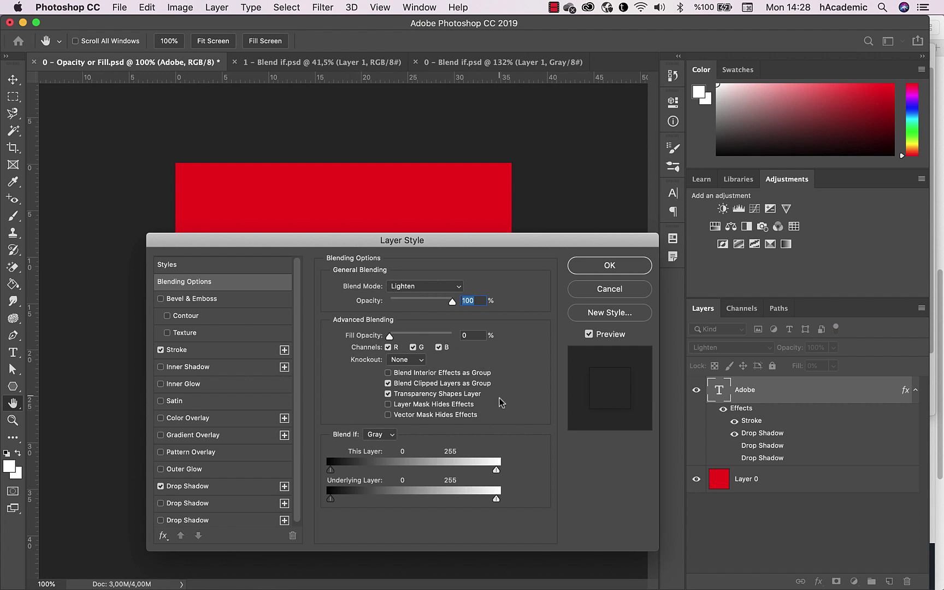
mouse_move(360, 244)
mouse_down()
mouse_move(656, 162)
mouse_move(402, 159)
mouse_up()
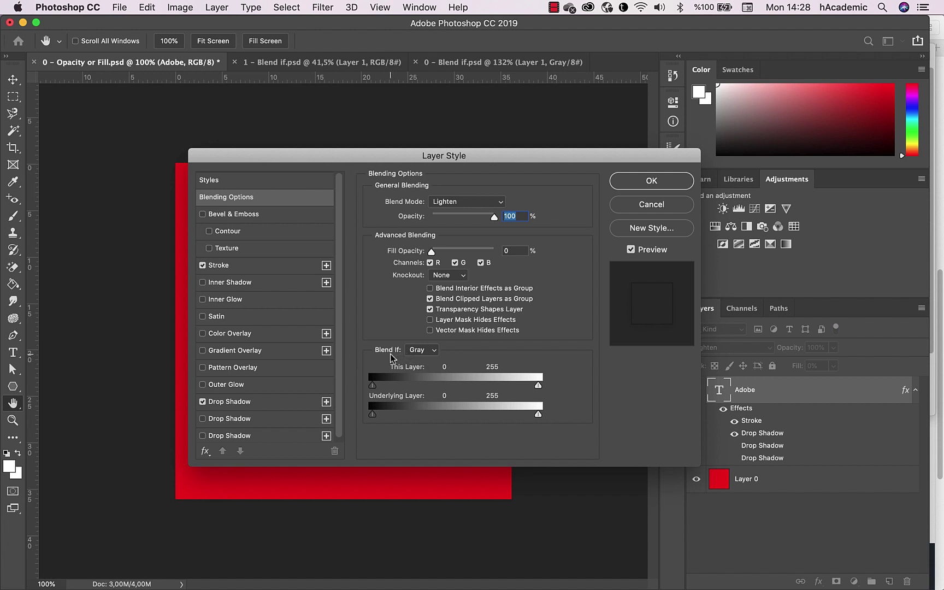
click(418, 352)
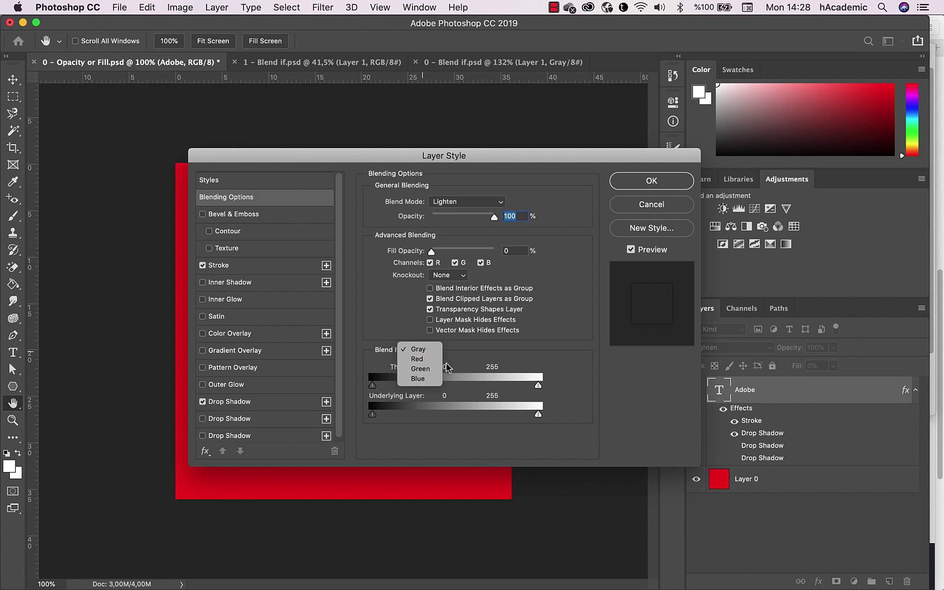
click(478, 361)
click(424, 350)
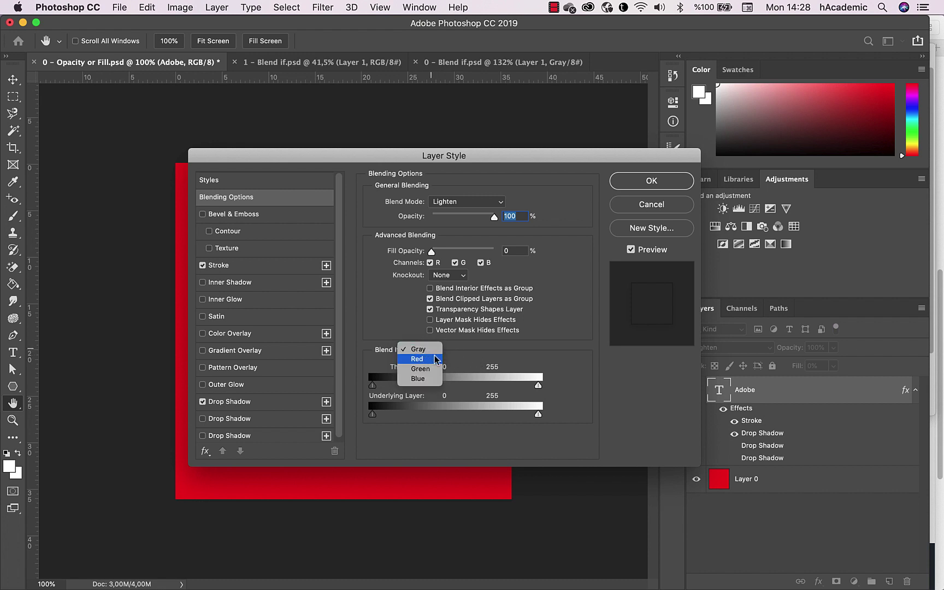
click(485, 360)
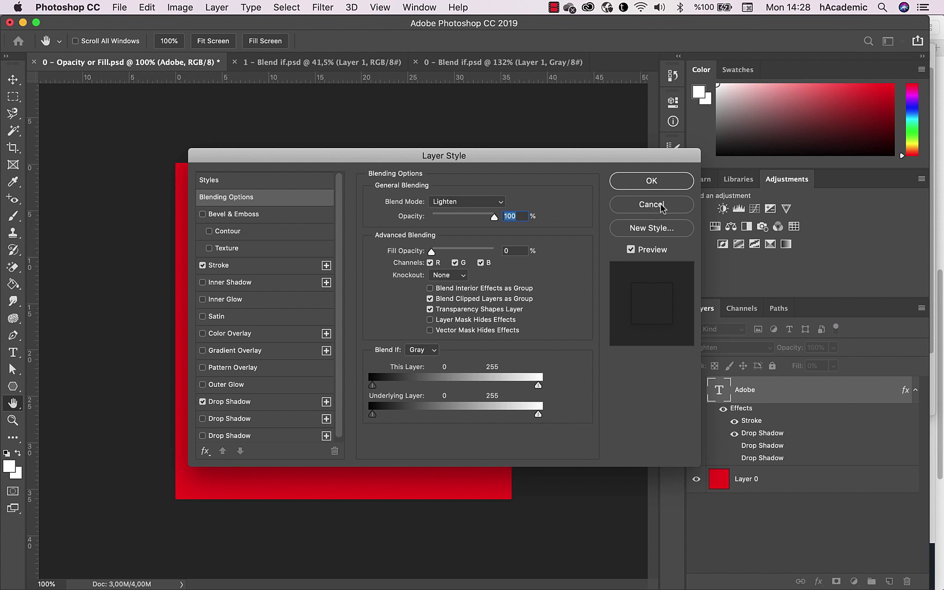
click(652, 205)
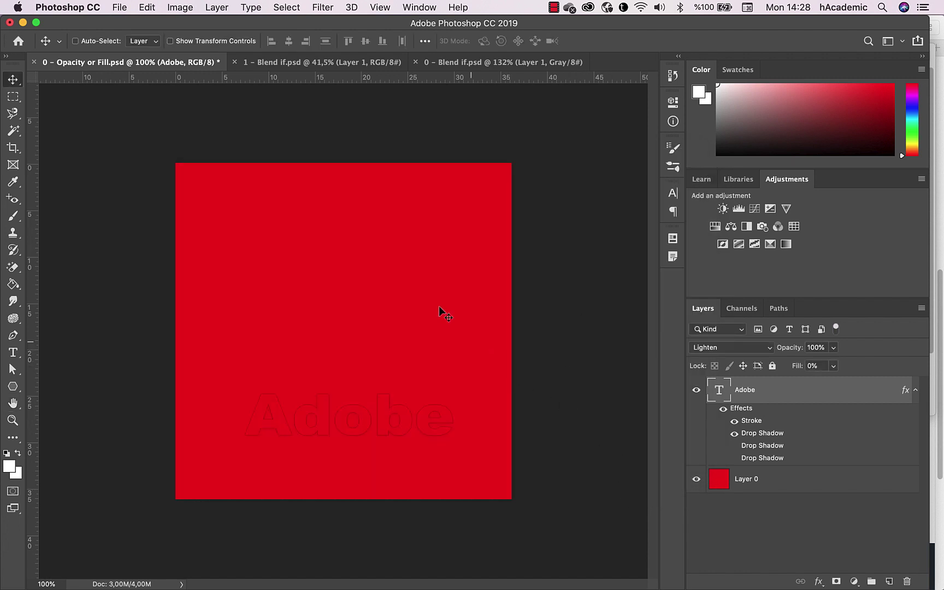
In Blend if.psd, drag a gradient across Layer 1 with the Gradient Tool, filling it white
click(269, 61)
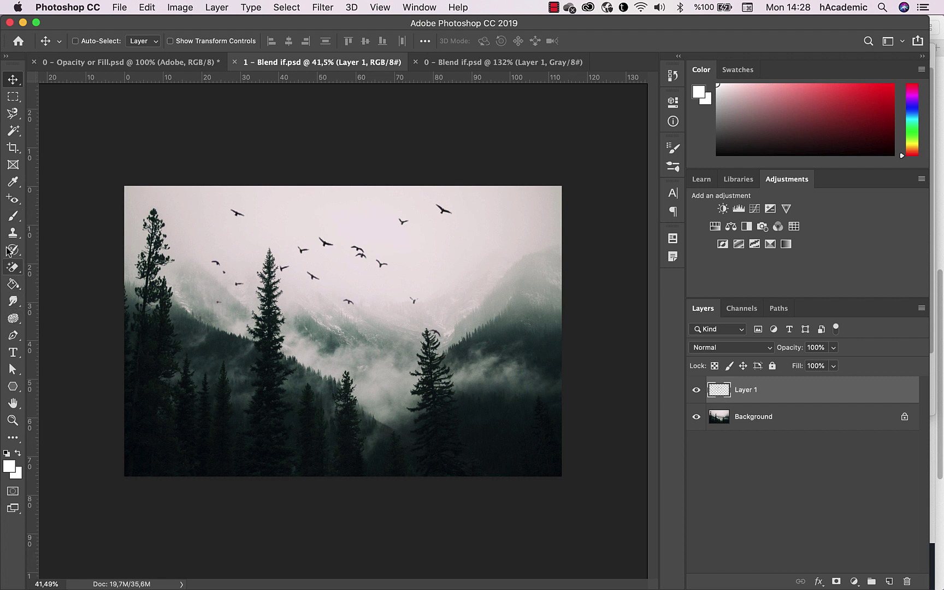
click(19, 287)
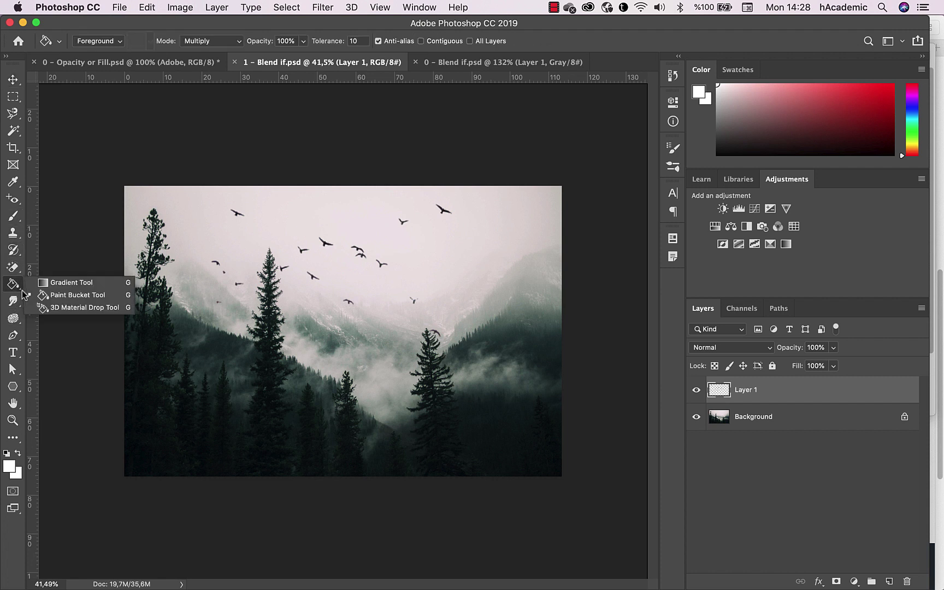
click(60, 282)
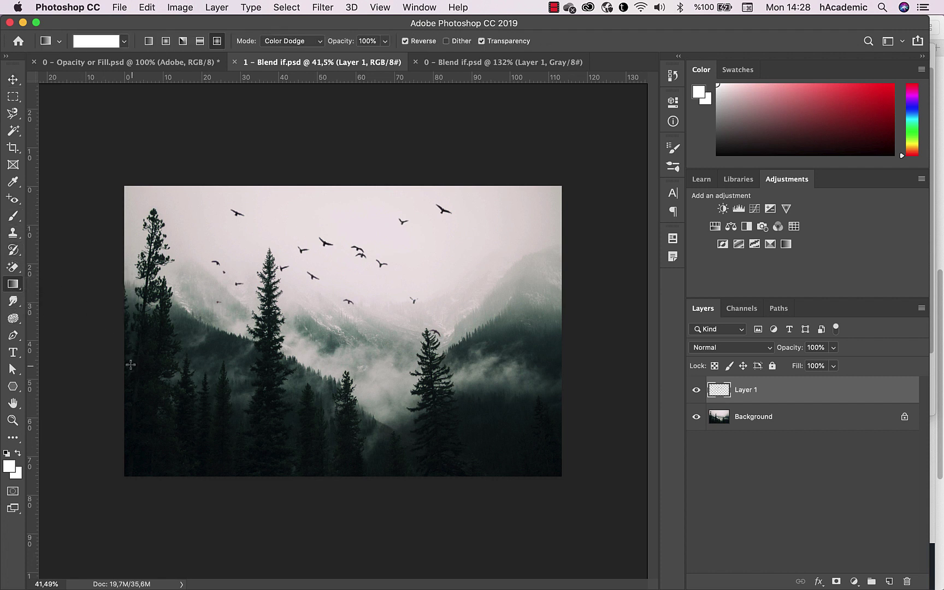
drag(121, 354, 572, 345)
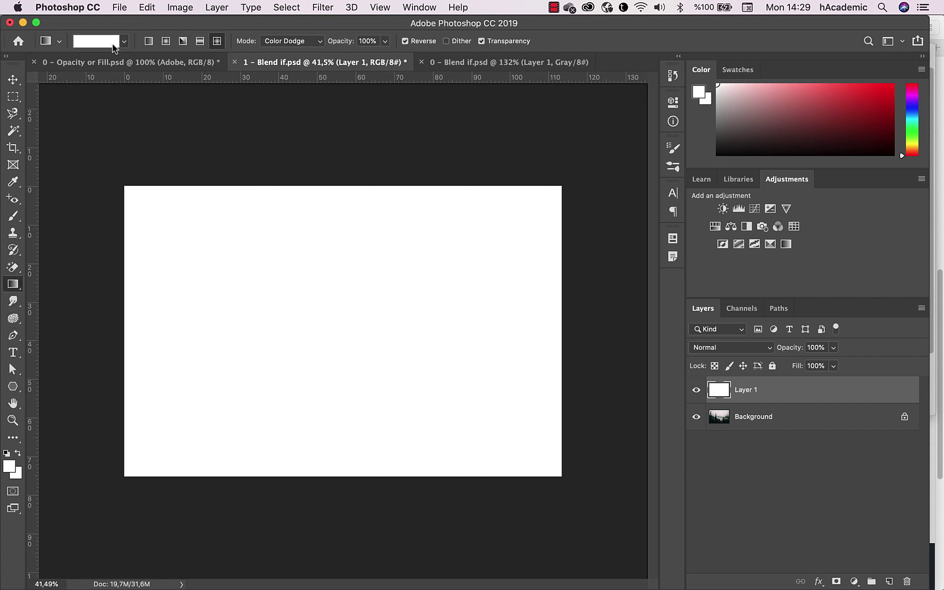
click(114, 45)
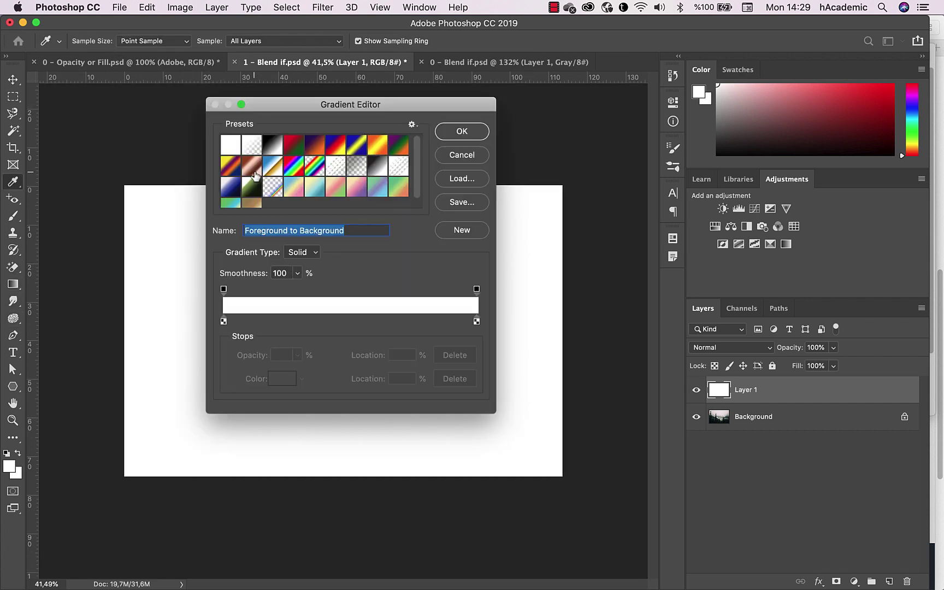
Choose the Black, White gradient preset and drag test gradients across the canvas
click(273, 144)
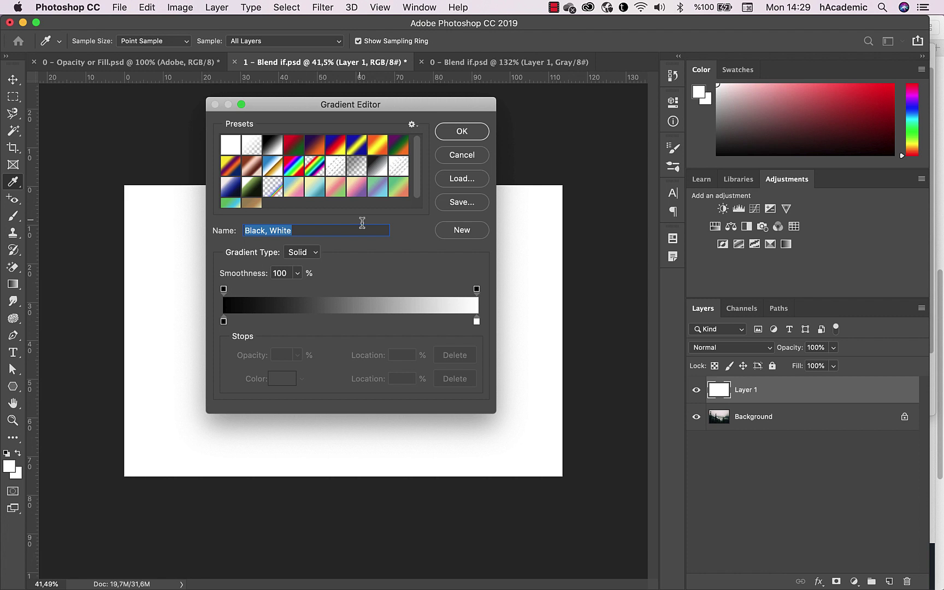
click(474, 135)
mouse_move(112, 346)
mouse_down()
mouse_move(563, 346)
mouse_move(597, 364)
mouse_up()
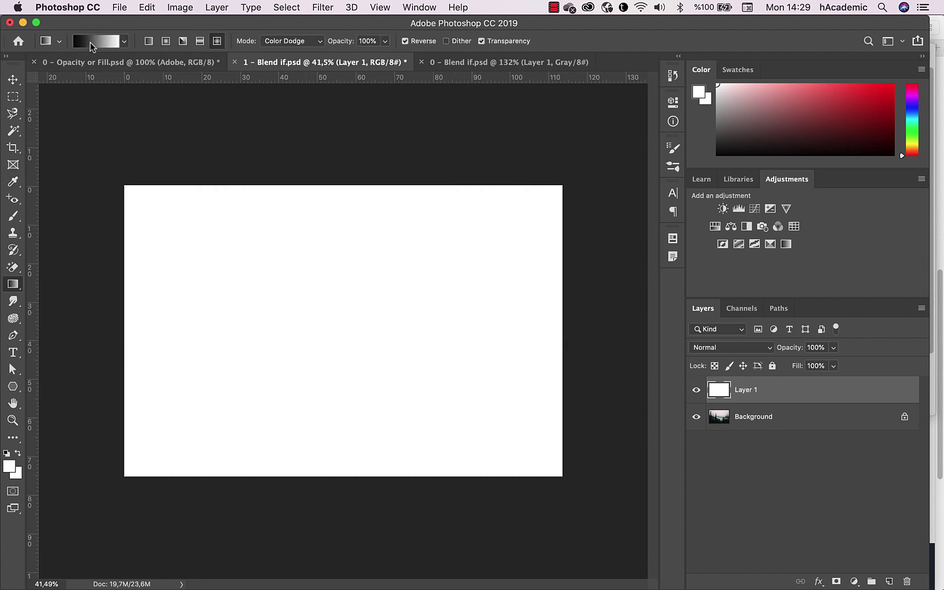
drag(169, 340, 393, 347)
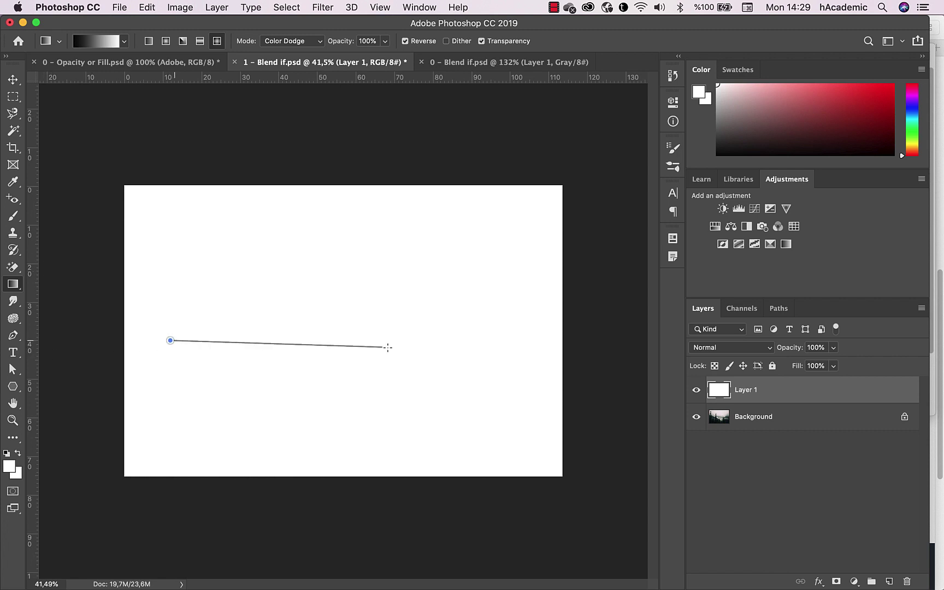
Reselect and confirm the Black, White preset in the Gradient Editor
click(104, 41)
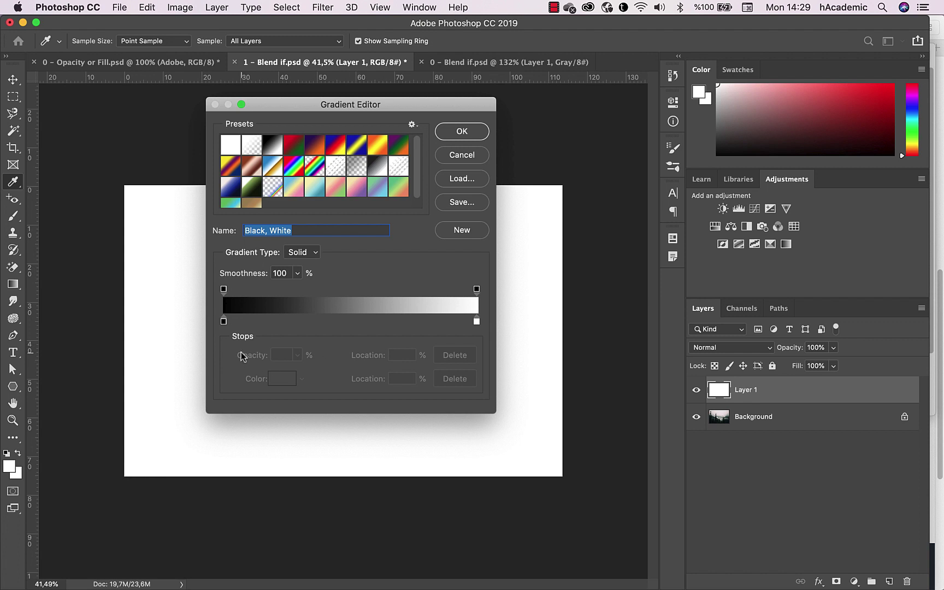
double_click(274, 146)
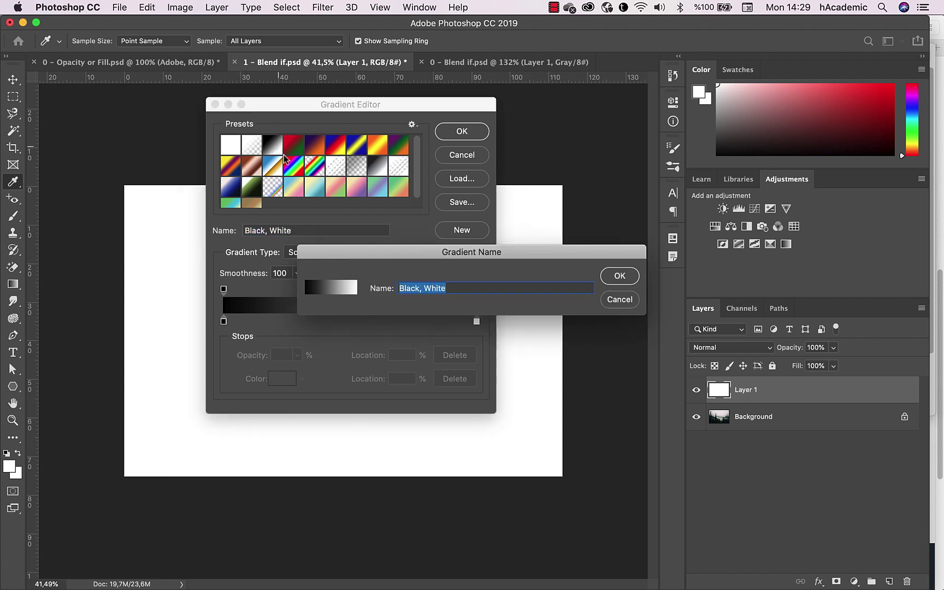
click(619, 275)
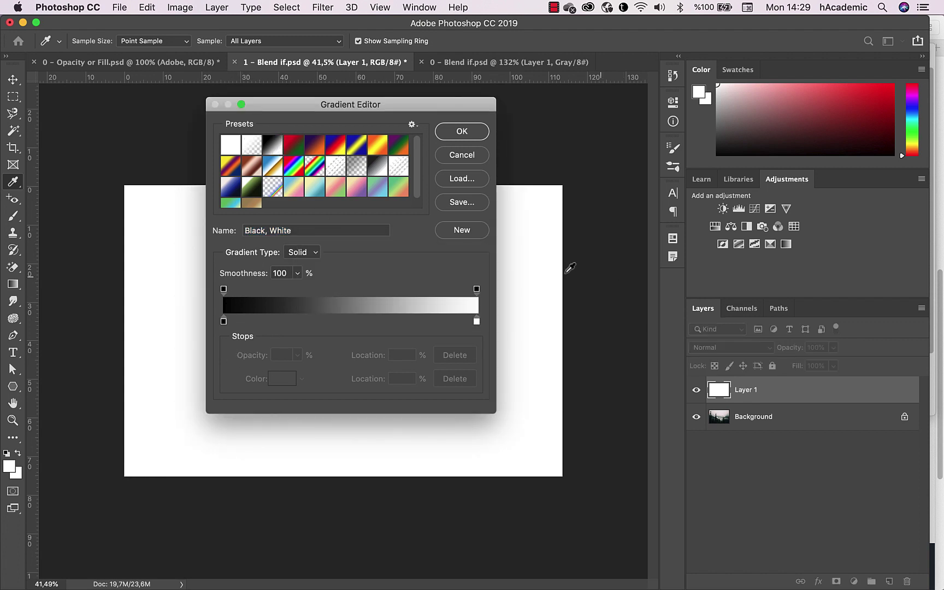
click(462, 131)
drag(213, 266, 245, 333)
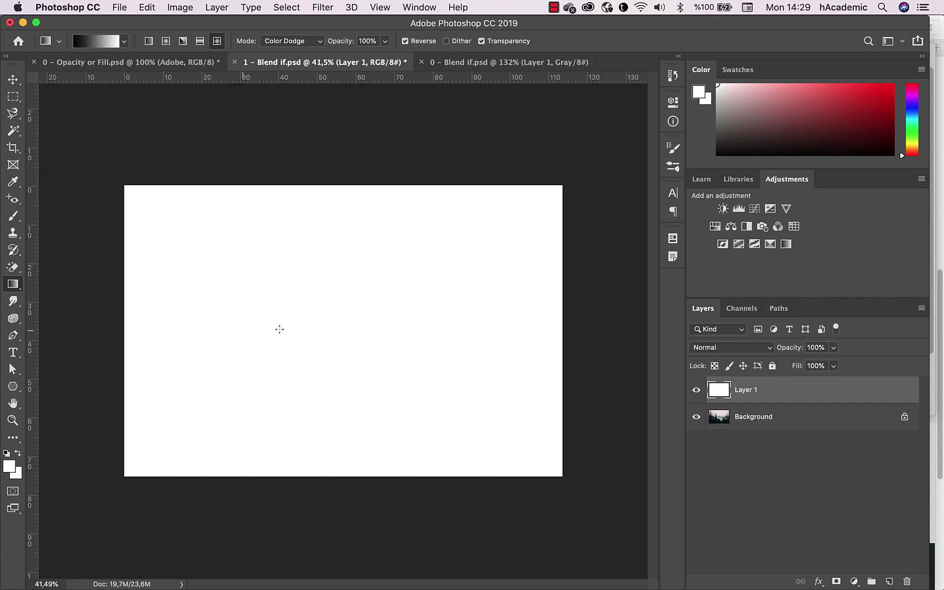
Set the gradient shape to Linear and its mode to Normal
click(149, 41)
click(307, 43)
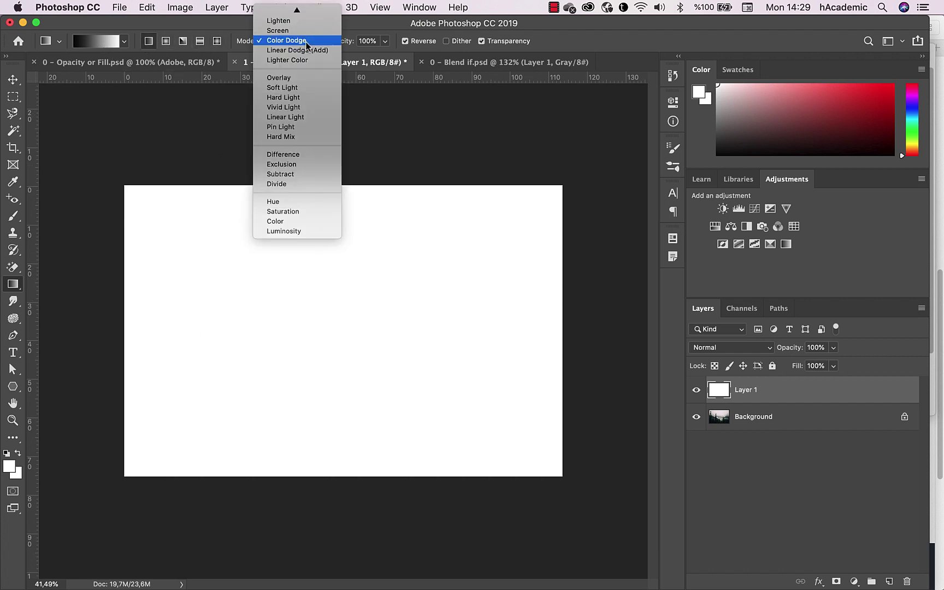
click(303, 41)
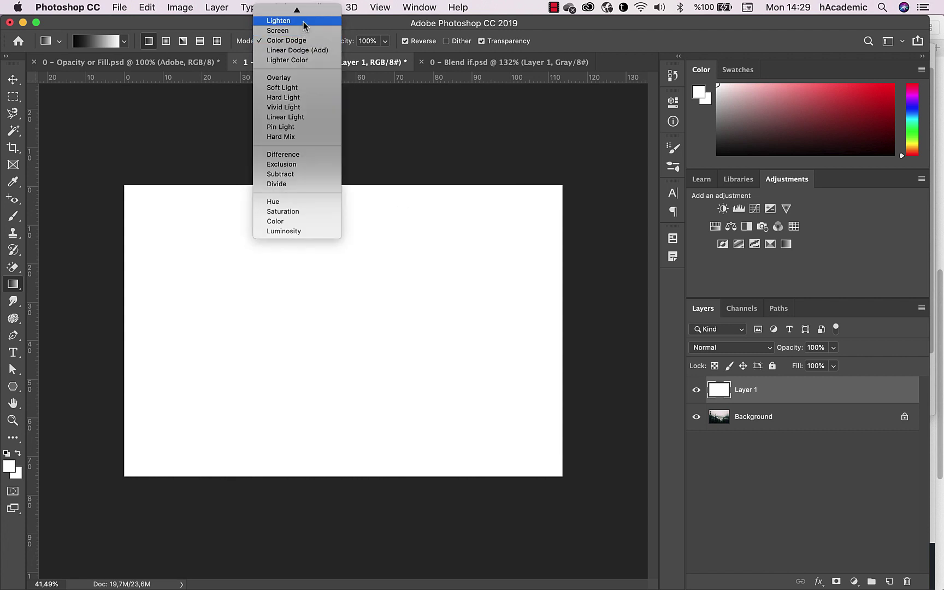
click(295, 12)
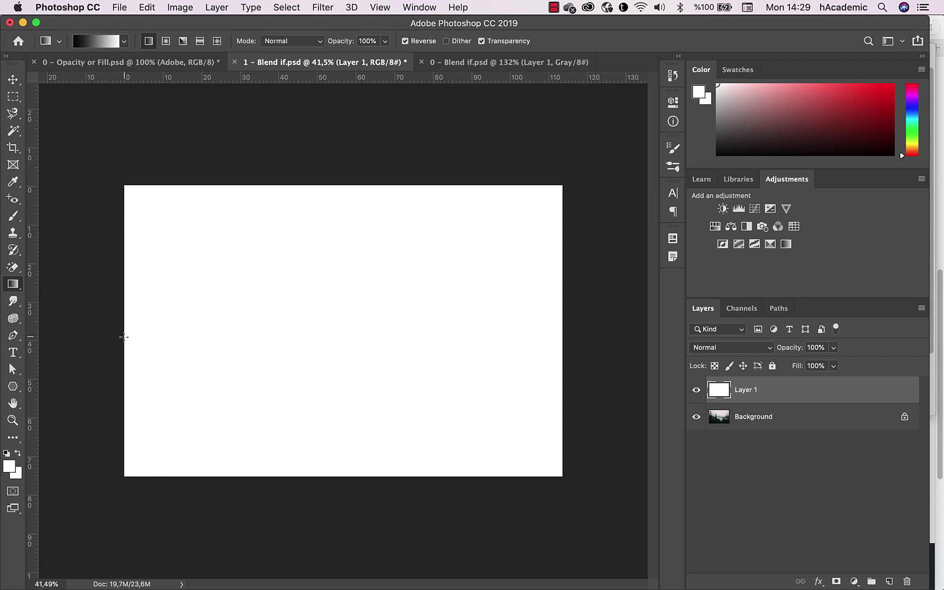
Fill Layer 1 with a left-to-right white-to-black gradient and keep Layer 1 selected
drag(124, 337, 561, 331)
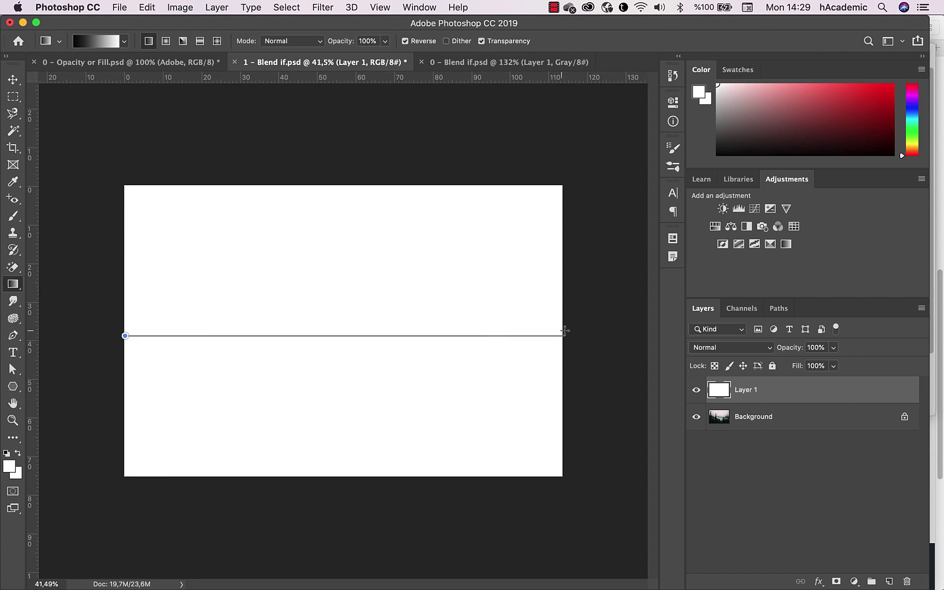
drag(558, 331, 558, 331)
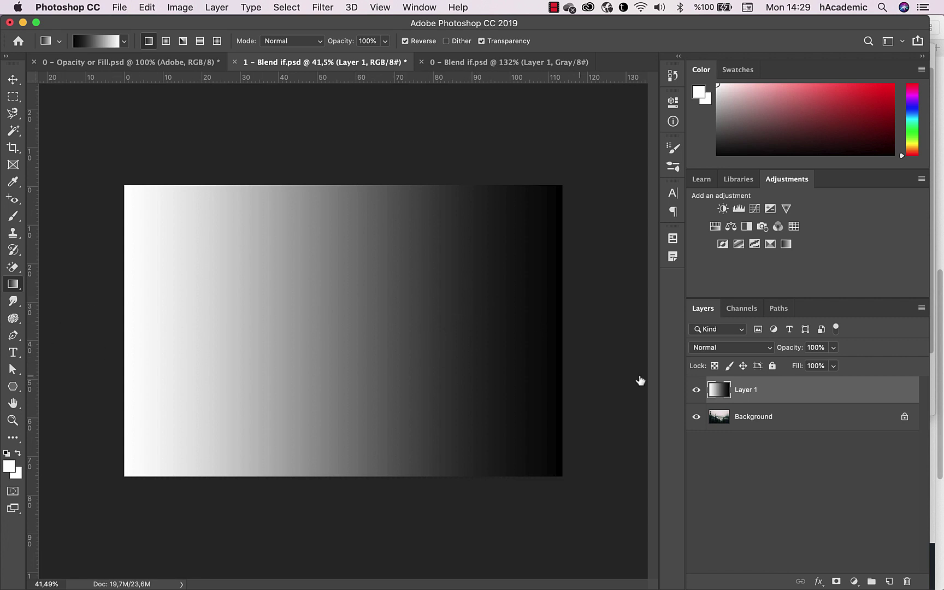
click(773, 424)
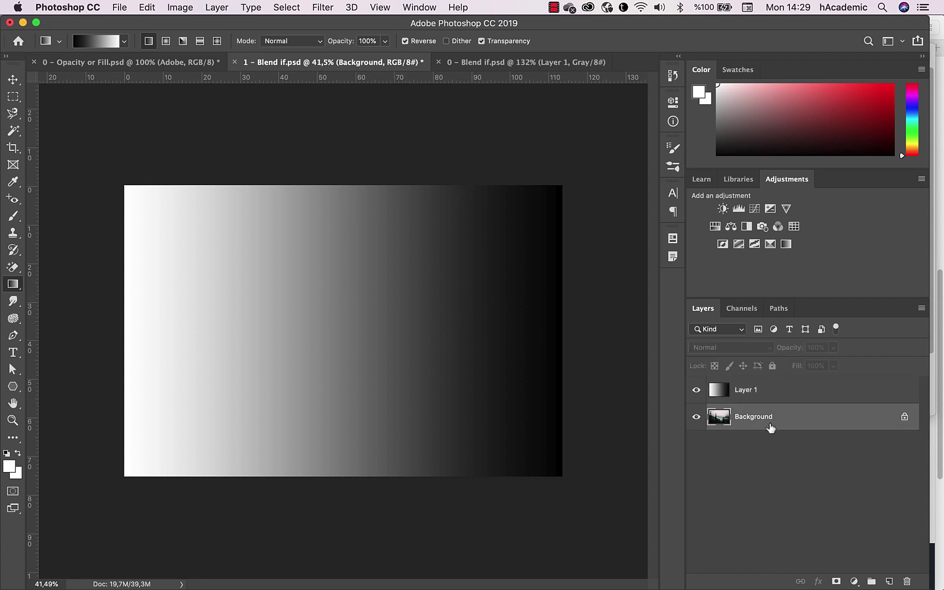
click(765, 391)
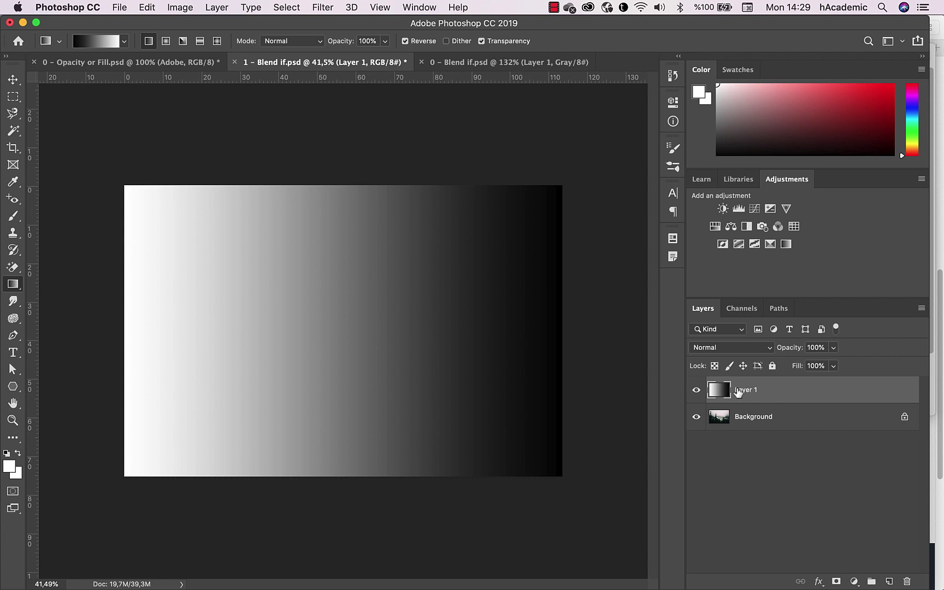
Open Layer 1's Layer Style and test the This Layer black slider, returning it to 0
double_click(848, 388)
mouse_move(508, 165)
mouse_down()
mouse_move(554, 219)
mouse_move(609, 73)
mouse_up()
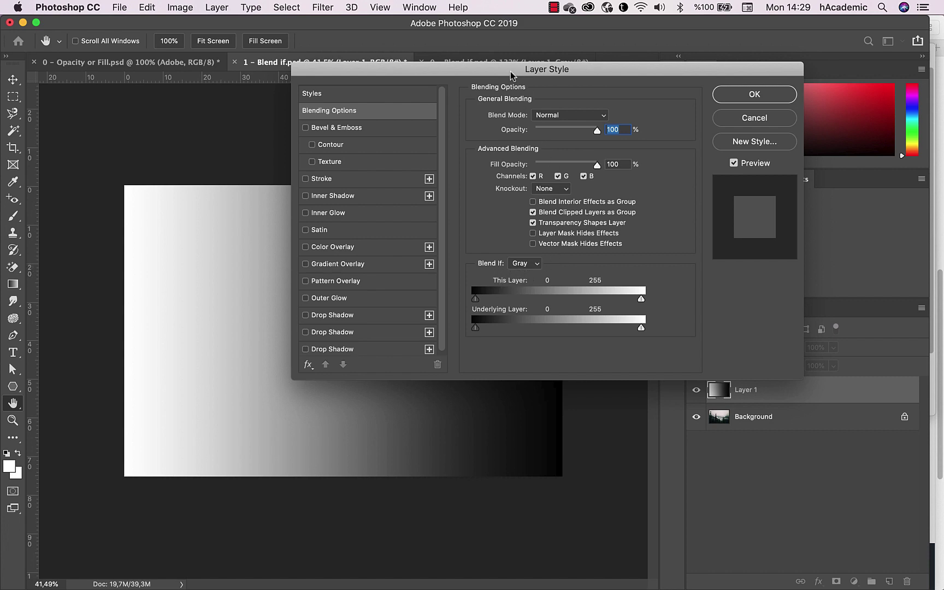
mouse_move(511, 71)
mouse_down()
mouse_move(533, 359)
mouse_move(485, 88)
mouse_up()
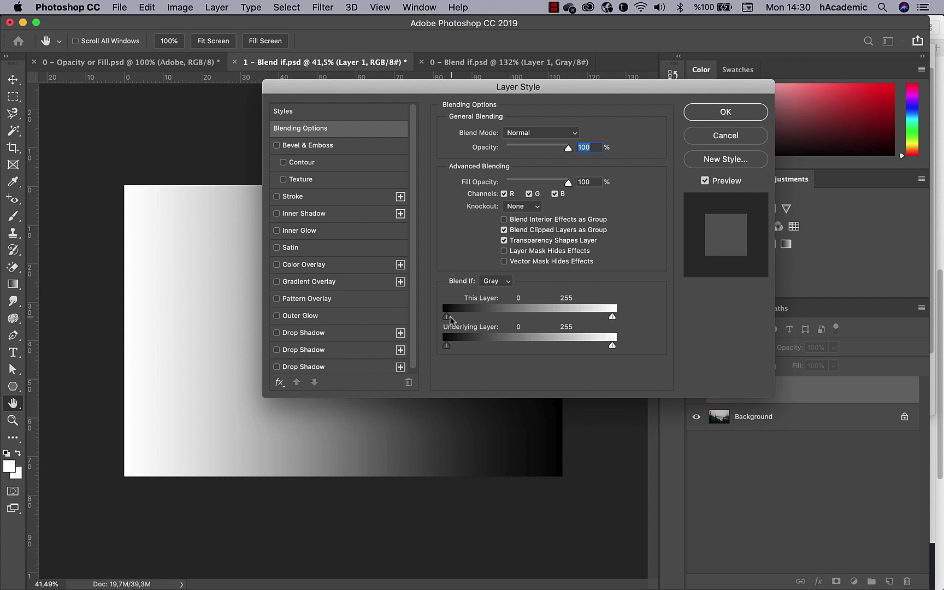
drag(447, 317, 512, 326)
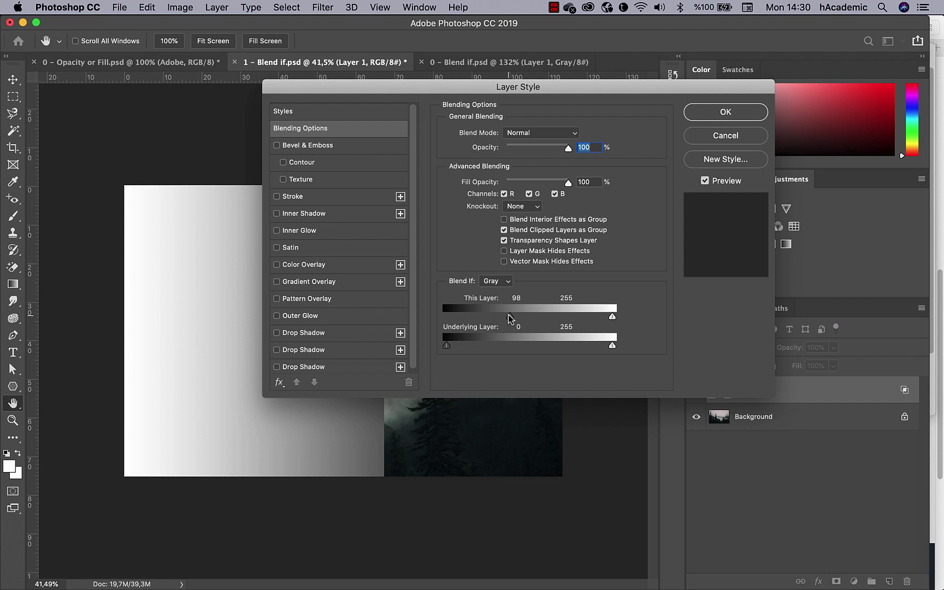
drag(510, 317, 536, 323)
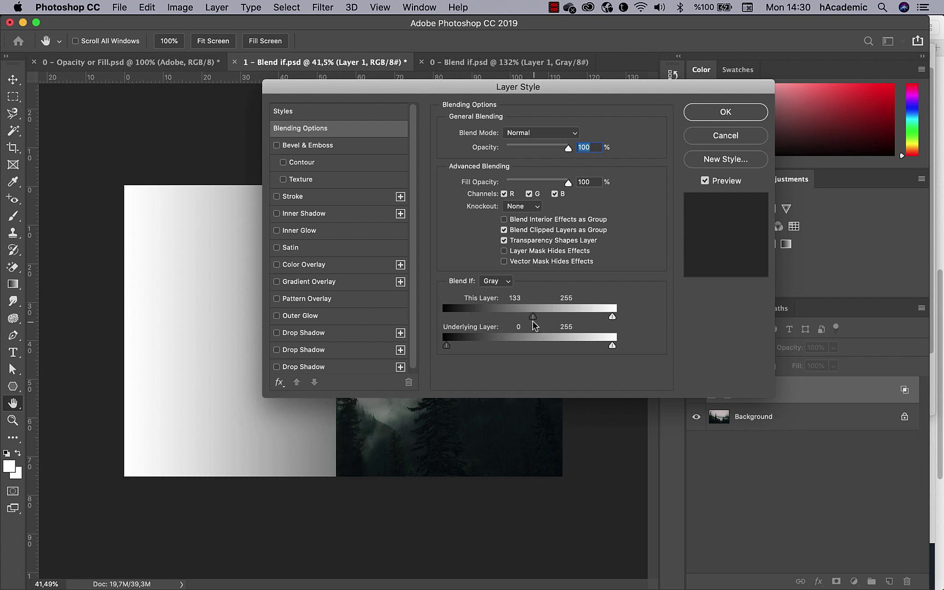
drag(537, 327, 426, 320)
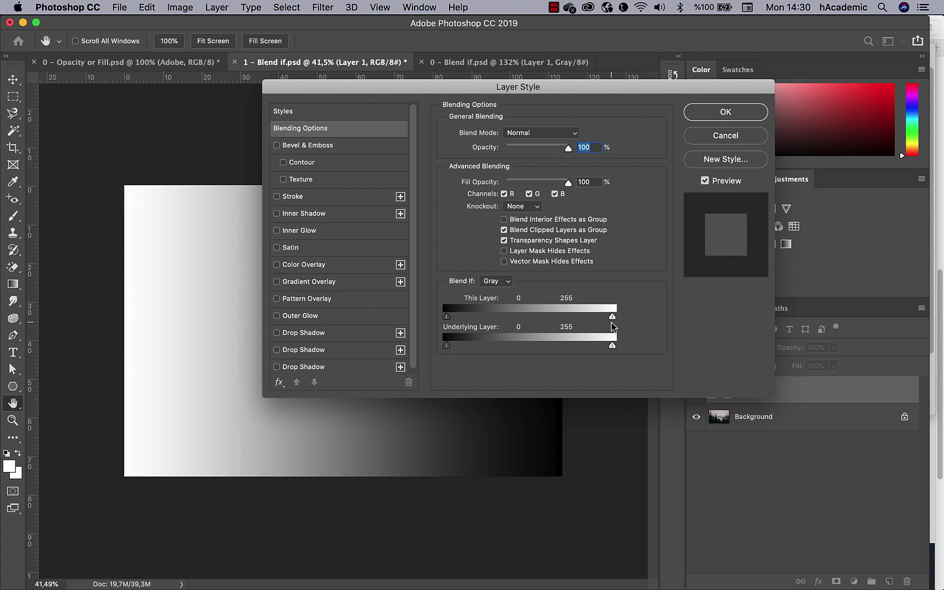
Set Layer 1's Blend If This Layer white point to 206 and apply it
drag(613, 317, 609, 318)
drag(612, 317, 569, 321)
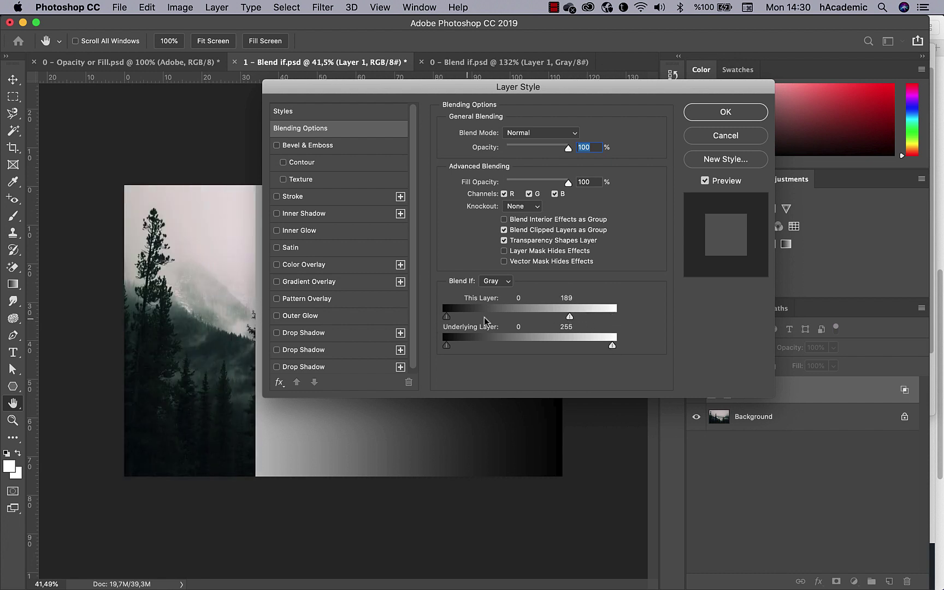
drag(570, 317, 626, 324)
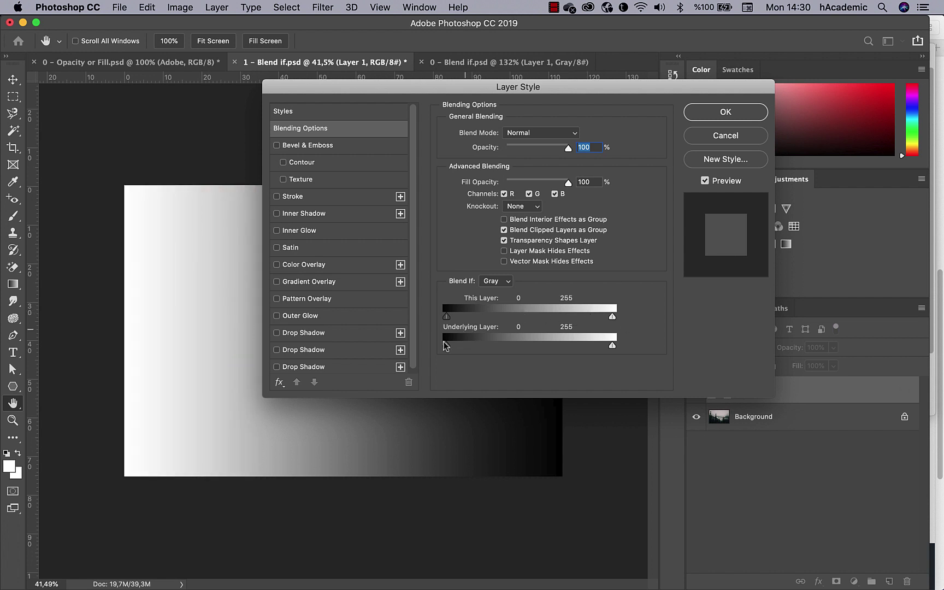
drag(451, 318, 442, 324)
drag(612, 316, 580, 320)
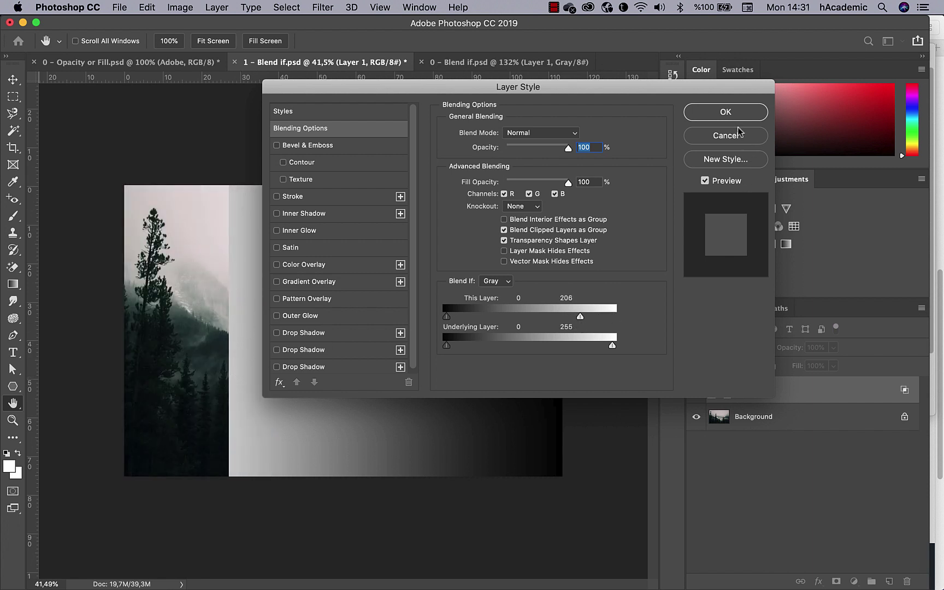
click(726, 112)
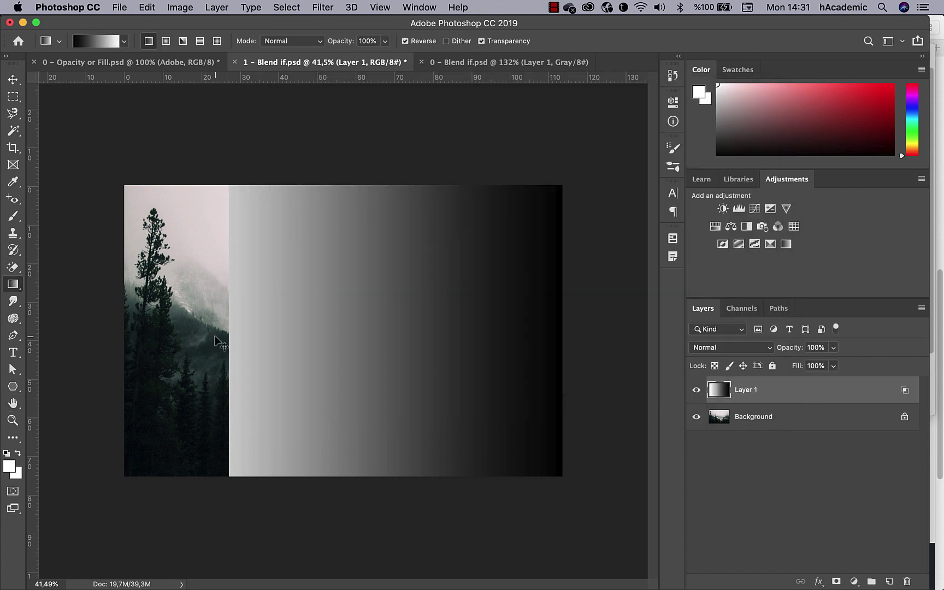
Zoom to about 626% on the hard edge between the revealed forest and gradient
scroll(223, 332, down, 5)
scroll(246, 328, up, 2)
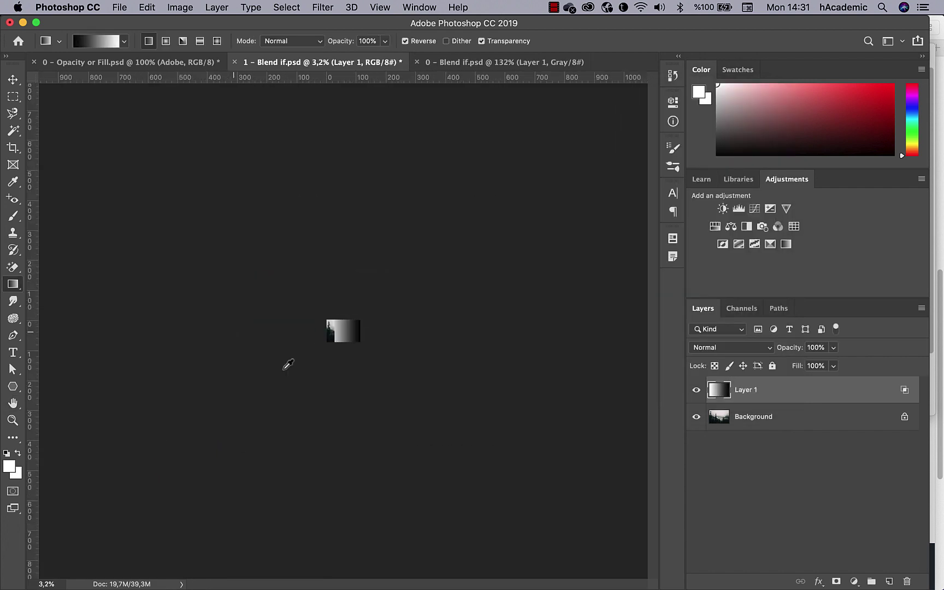
scroll(297, 343, up, 2)
scroll(298, 343, up, 5)
scroll(141, 453, up, 2)
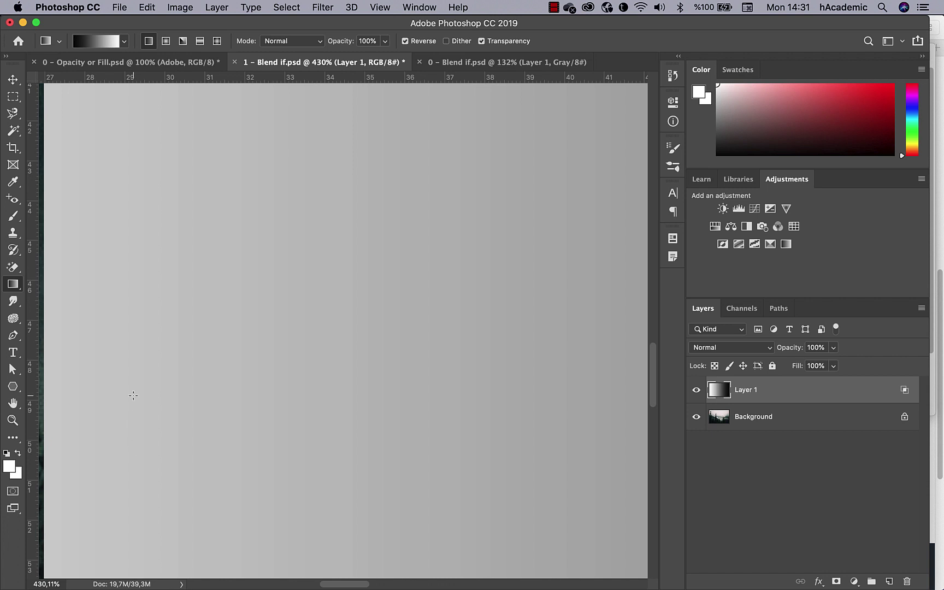
scroll(217, 378, left, 4)
scroll(229, 376, left, 1)
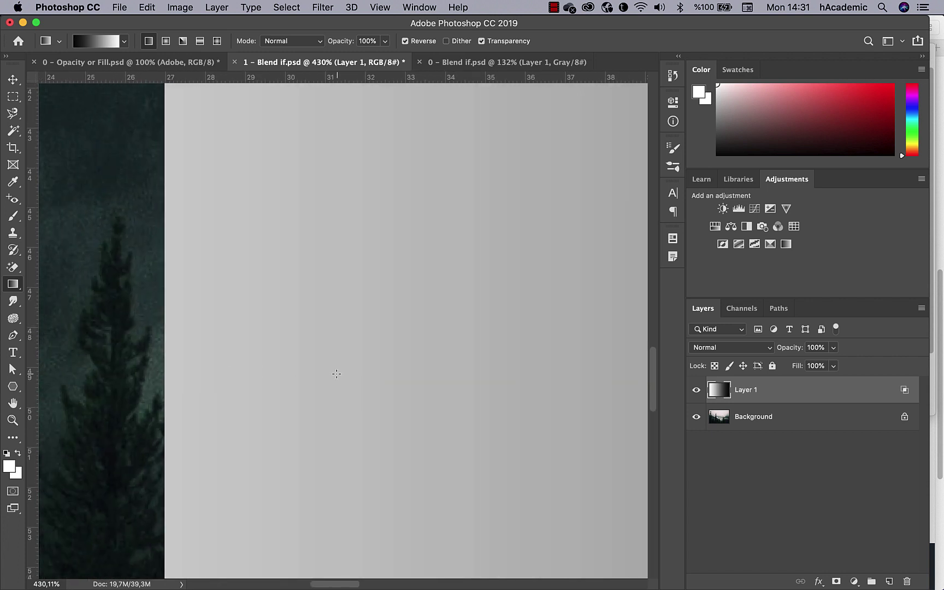
scroll(337, 374, up, 3)
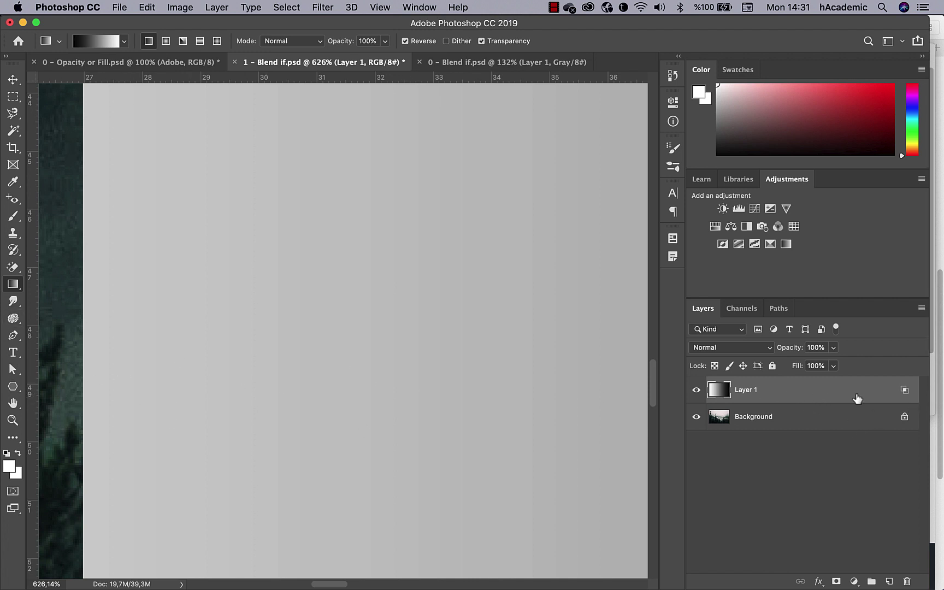
Reopen Layer 1's blending options and Alt-split the This Layer white slider into 199/217
double_click(858, 397)
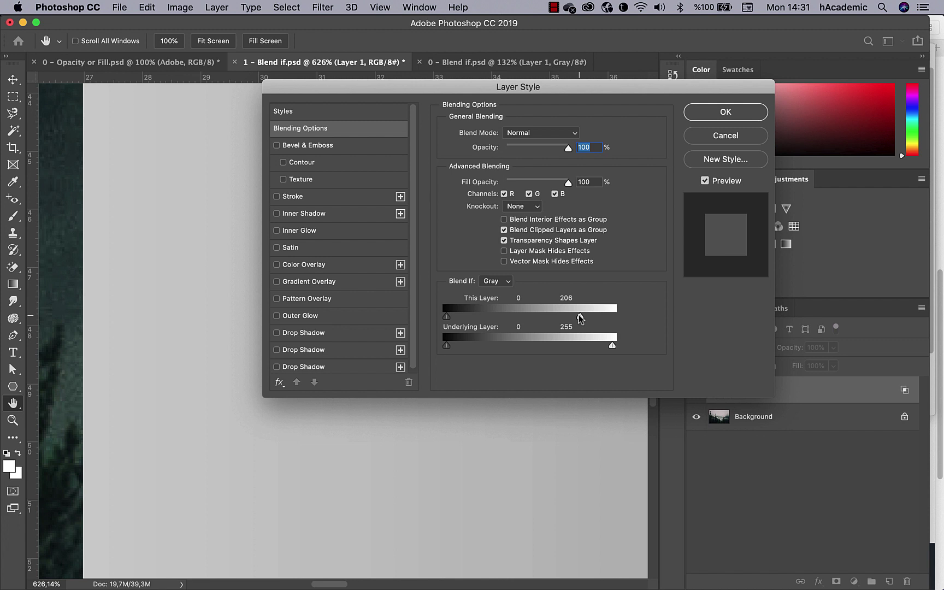
key(alt)
drag(580, 317, 589, 323)
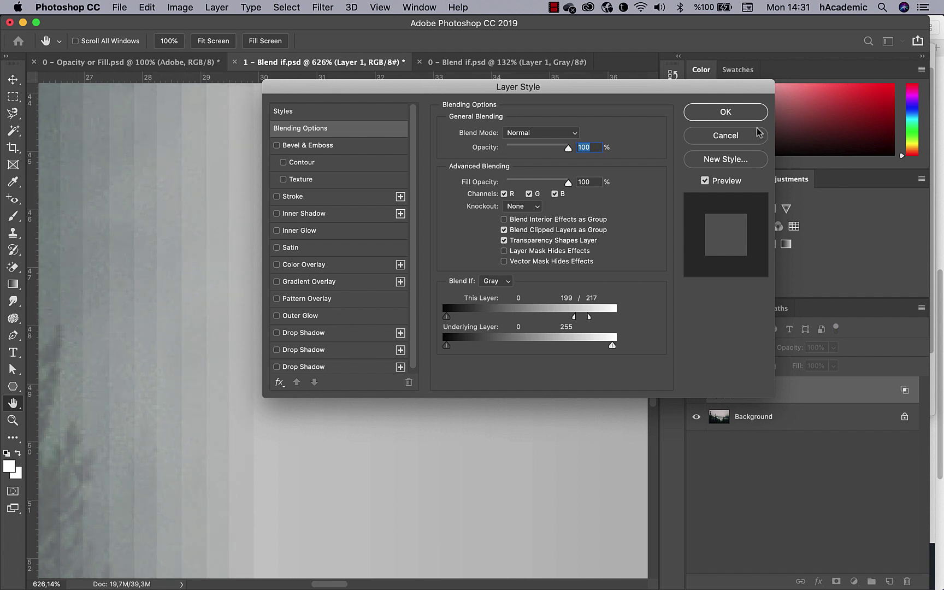
Apply the softened 199/217 Blend If settings and zoom back out
click(732, 117)
scroll(297, 298, down, 3)
scroll(310, 299, down, 2)
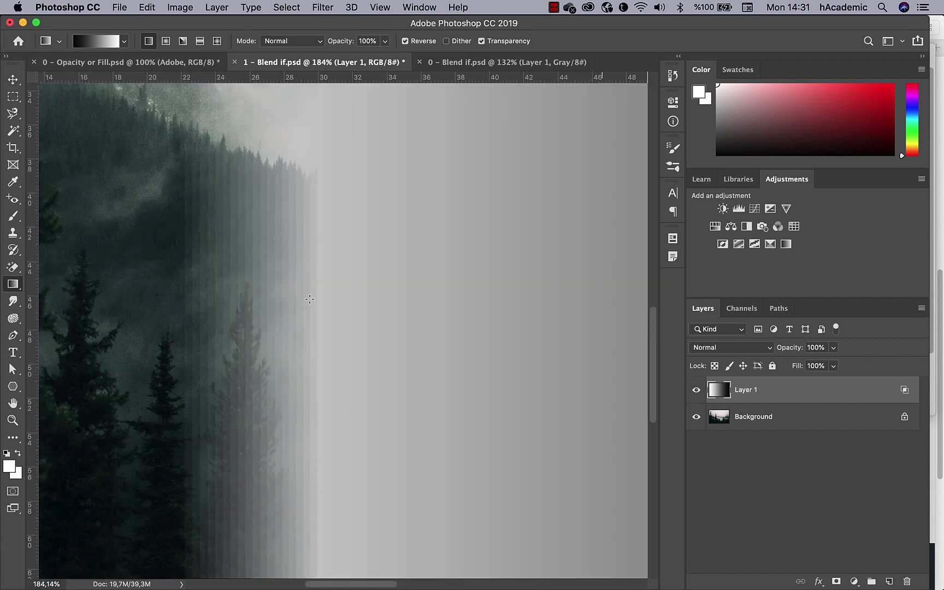
scroll(310, 299, down, 2)
scroll(310, 299, down, 2)
scroll(309, 298, down, 3)
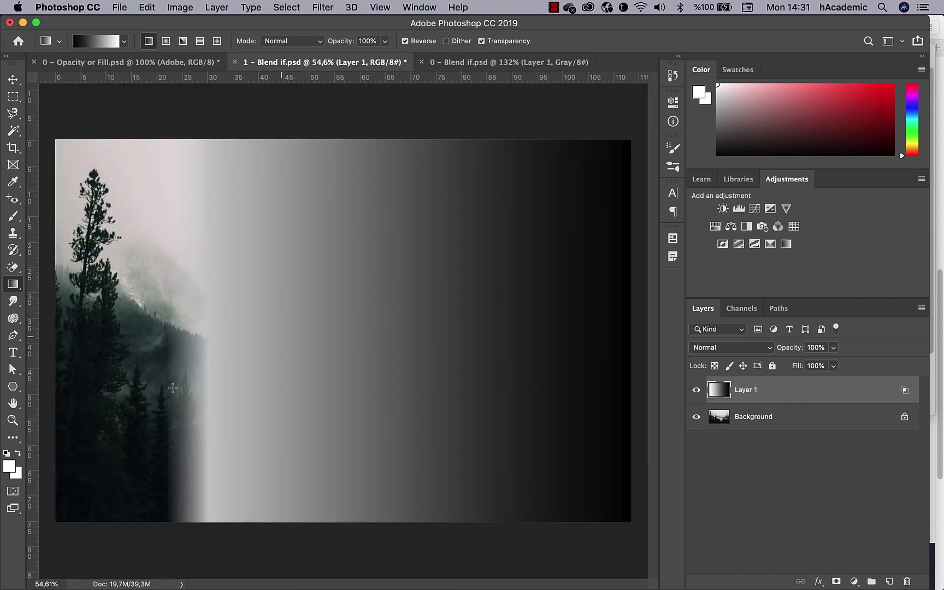
scroll(185, 392, up, 1)
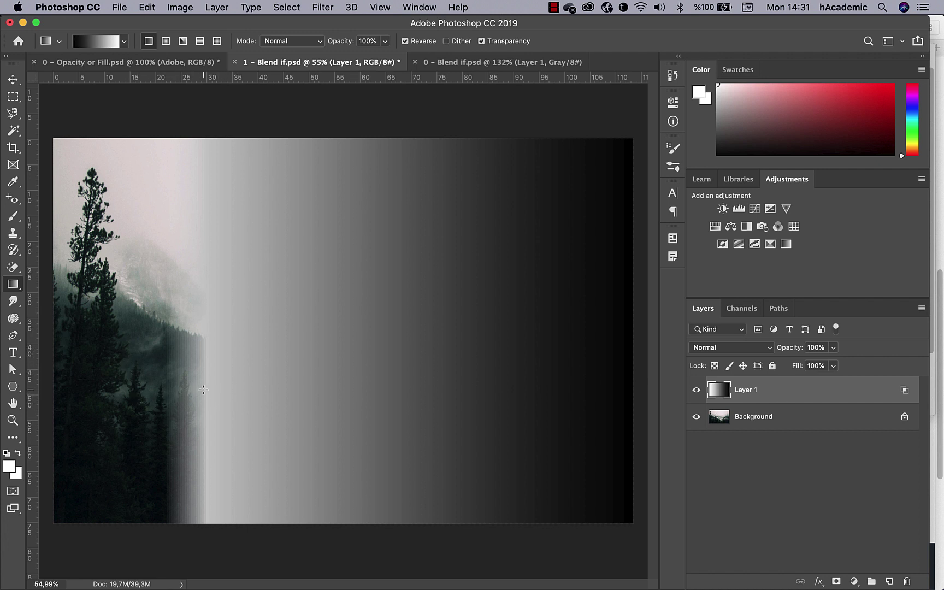
Delete the gradient Layer 1 and return to the forest photo document
double_click(839, 392)
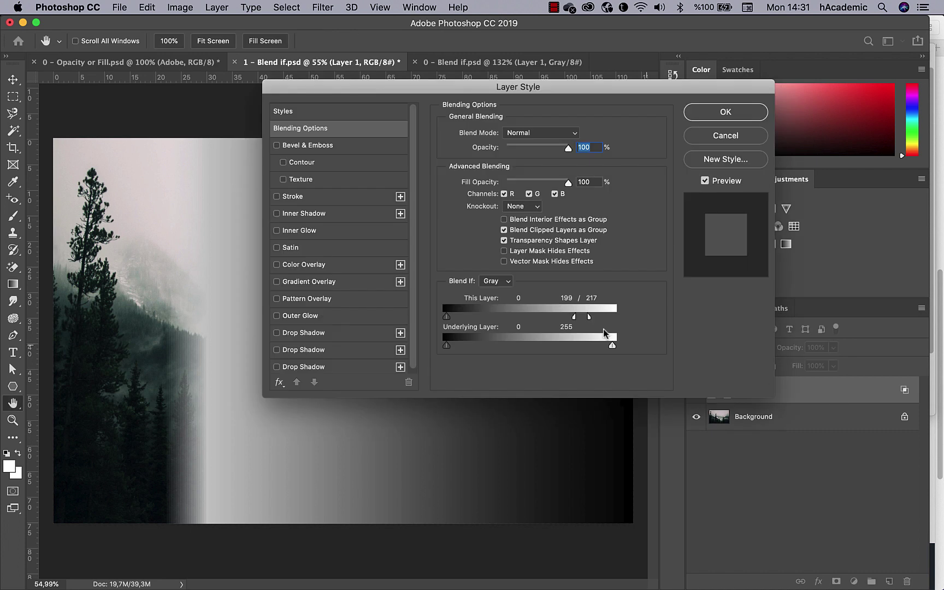
click(718, 142)
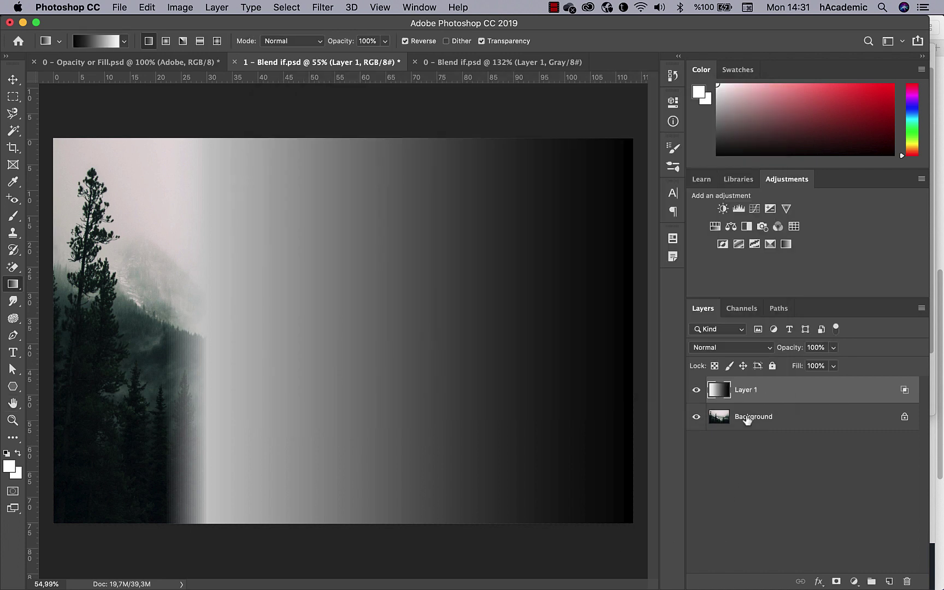
key(BackSpace)
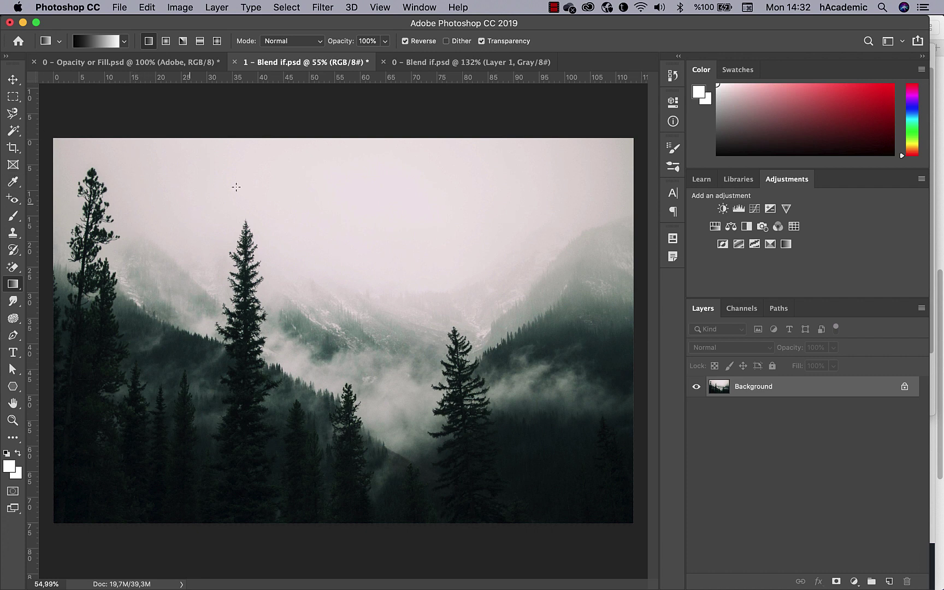
click(434, 62)
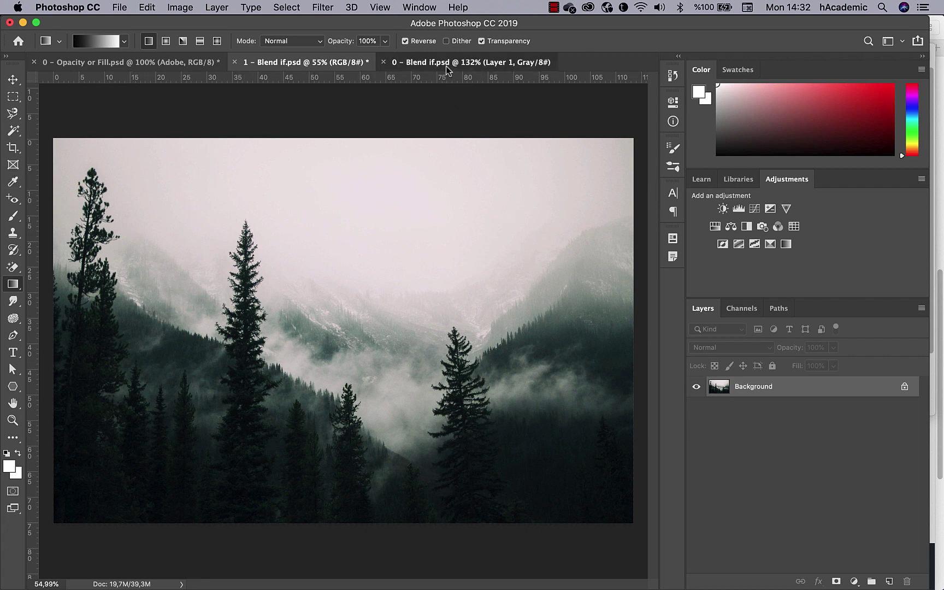
click(285, 62)
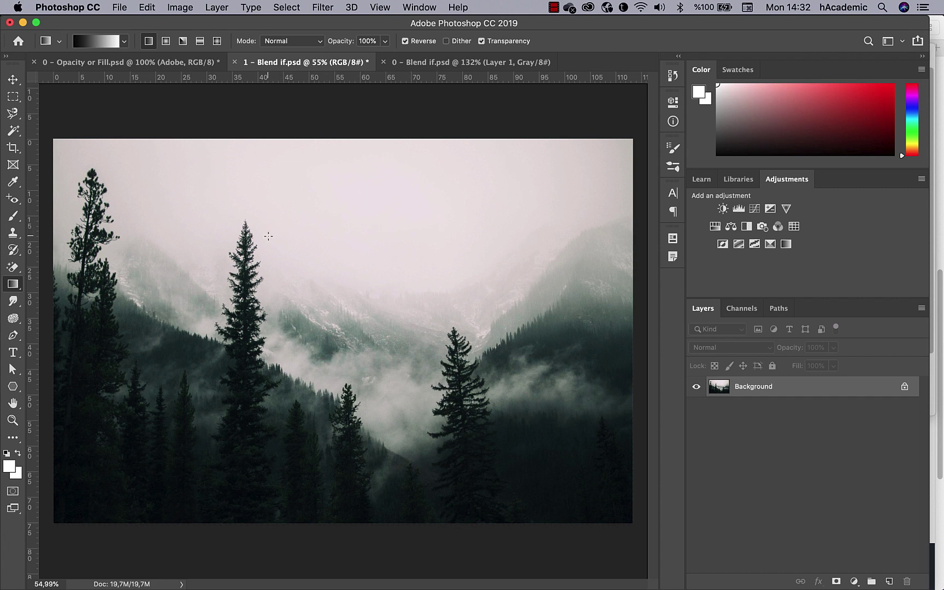
Open birds-9537.png from Downloads in Adobe Photoshop CC 2019
key(super+Tab)
key(super+Tab)
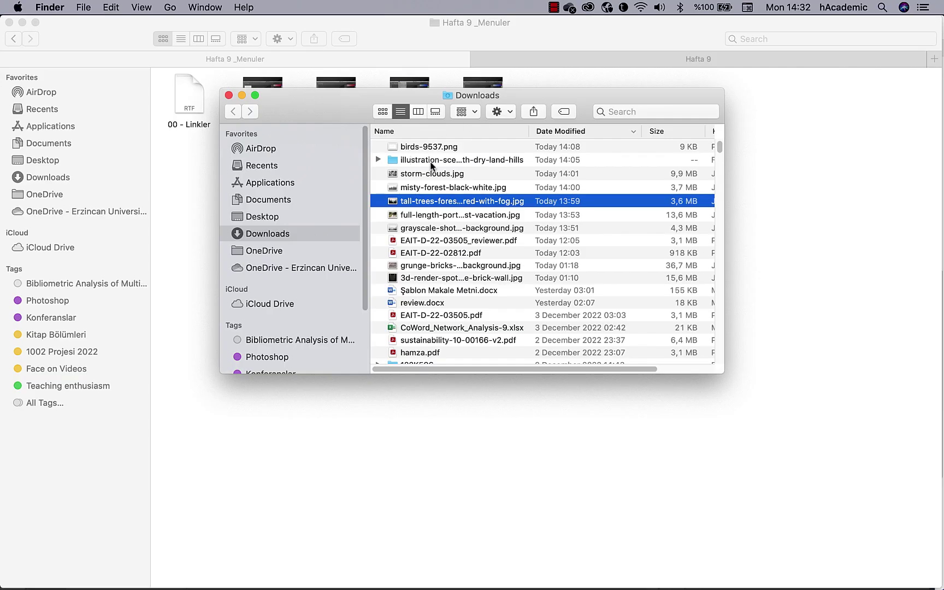
click(432, 150)
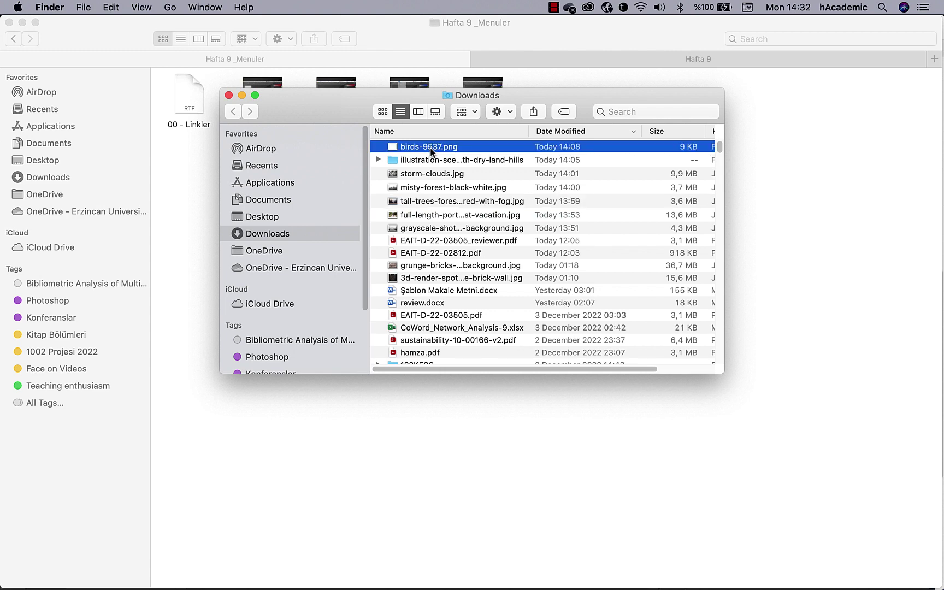
right_click(421, 151)
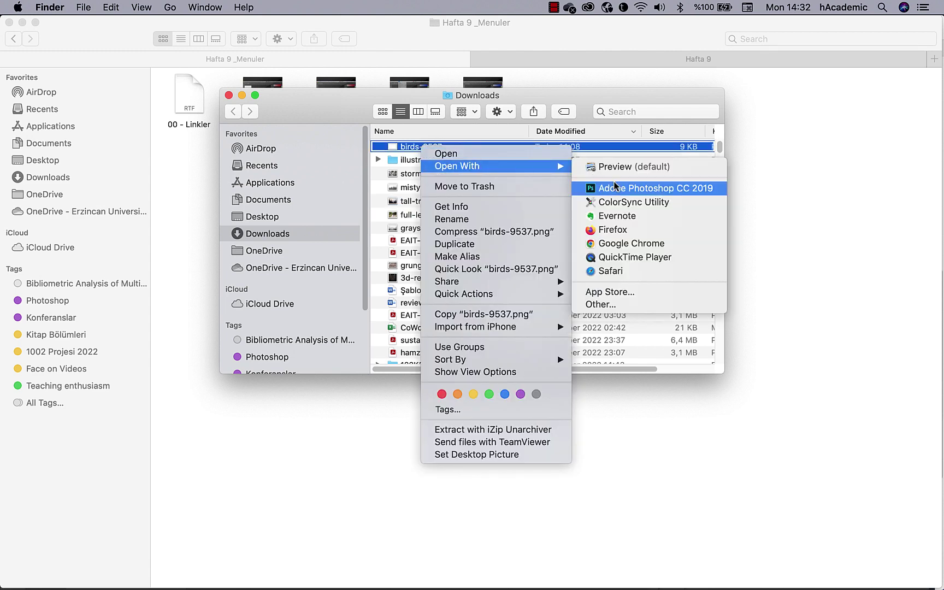
click(615, 187)
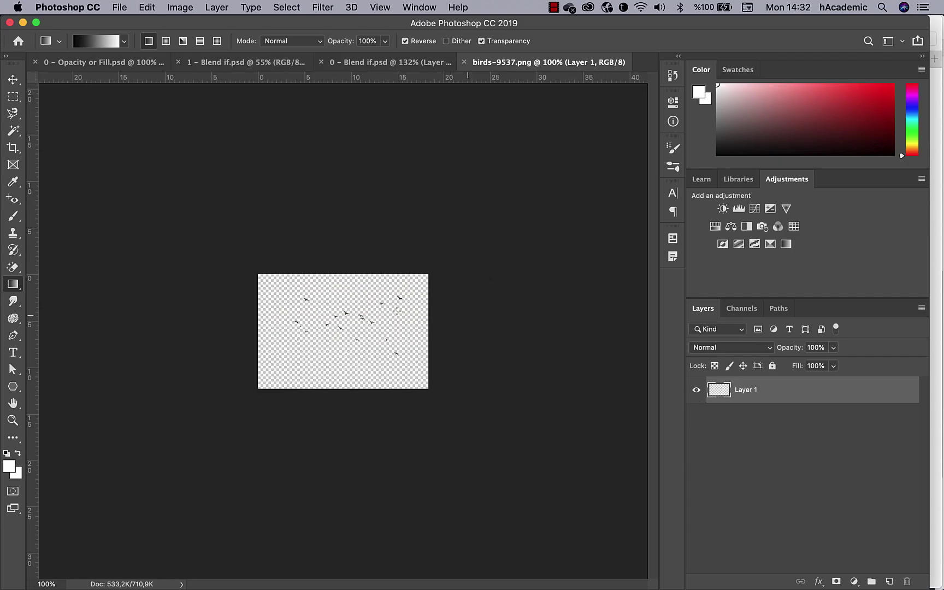
Copy the birds layer into Blend if.psd, enlarge it, and move it into the upper sky
mouse_move(753, 399)
mouse_down()
mouse_move(254, 65)
mouse_move(327, 278)
mouse_move(553, 465)
mouse_up()
key(ctrl+t)
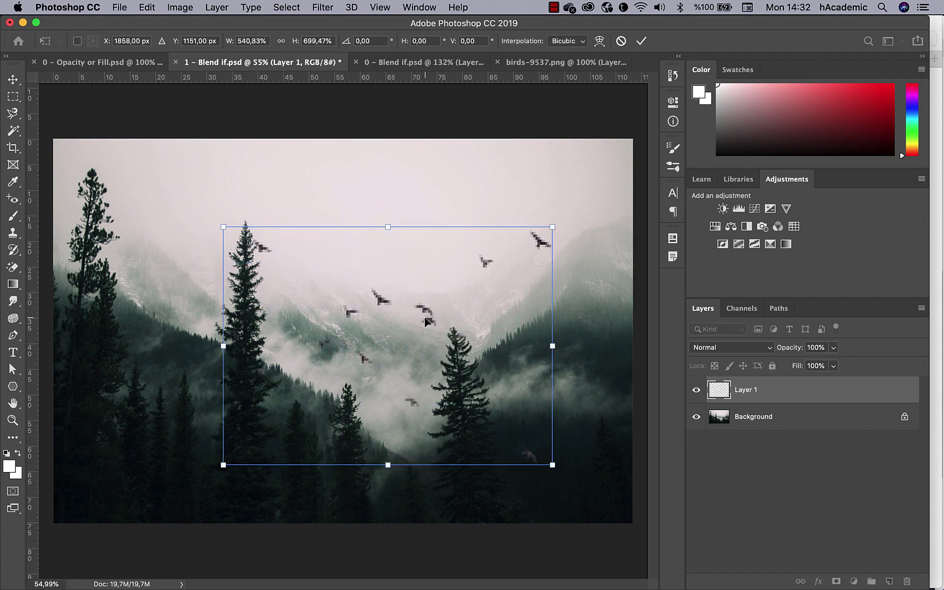
drag(425, 317, 411, 231)
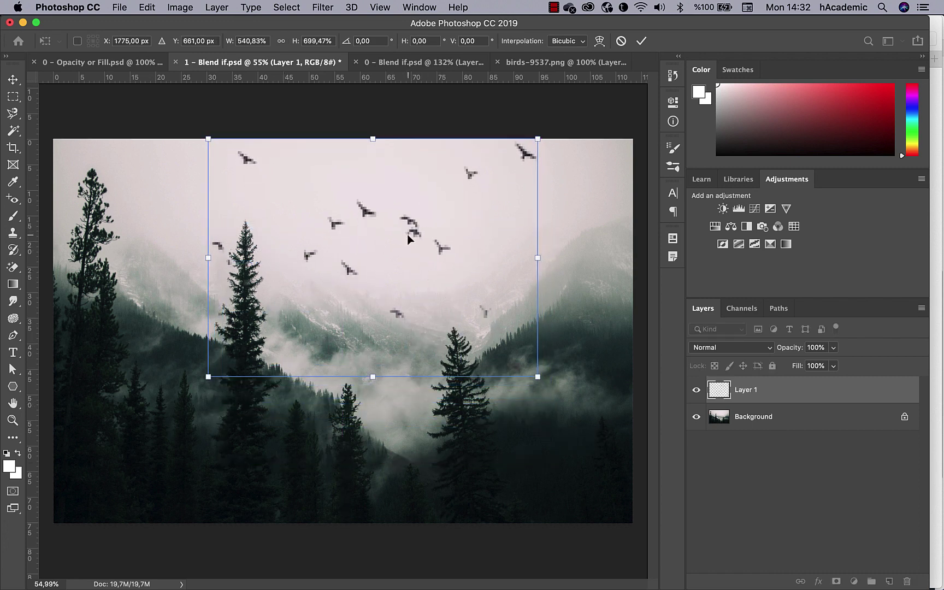
key(Return)
key(g)
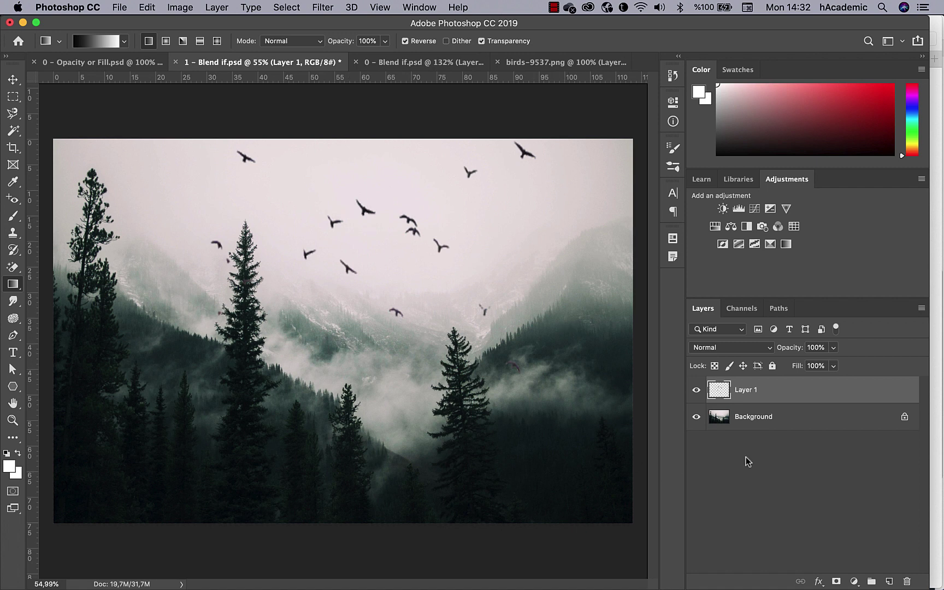
Duplicate the Background layer and stack the Background copy above the birds' Layer 1
click(795, 429)
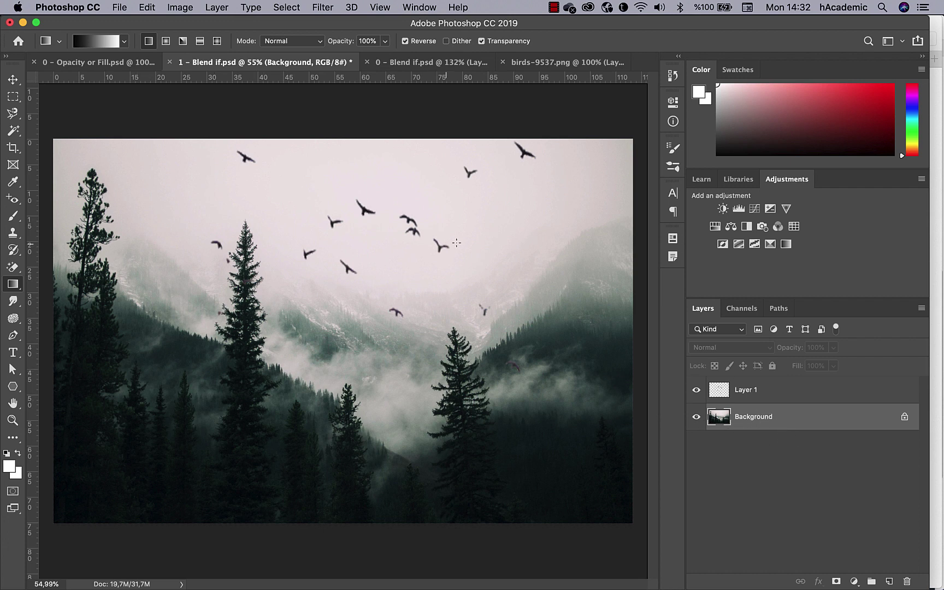
key(super+j)
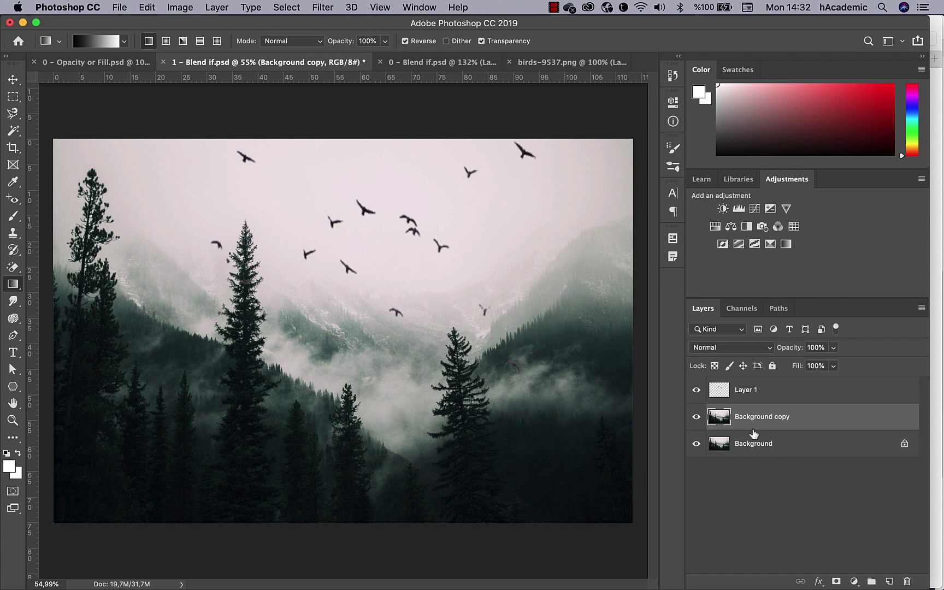
drag(753, 430, 736, 393)
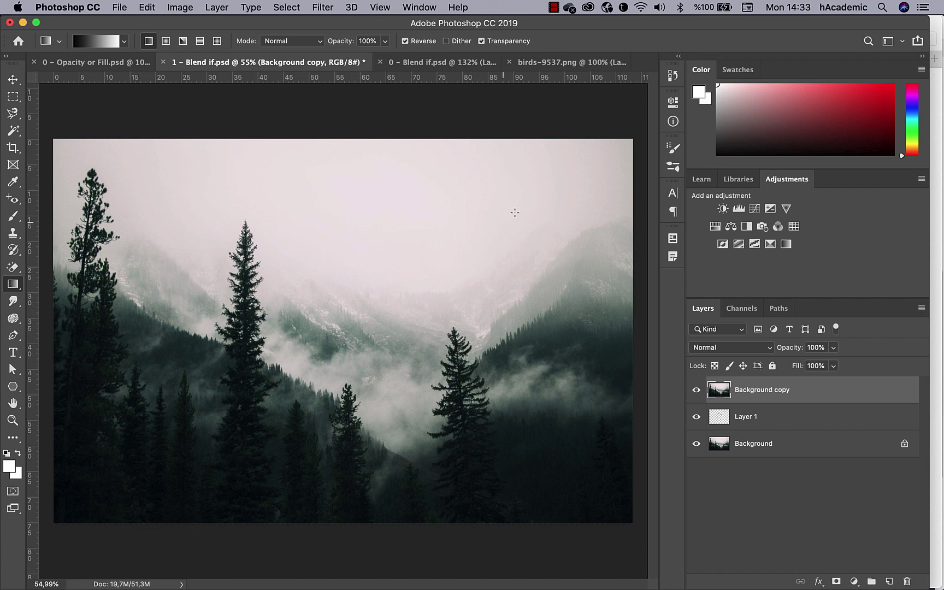
Set Background copy's Blend If This Layer white slider split at 214/232 to reveal birds in the sky
double_click(835, 394)
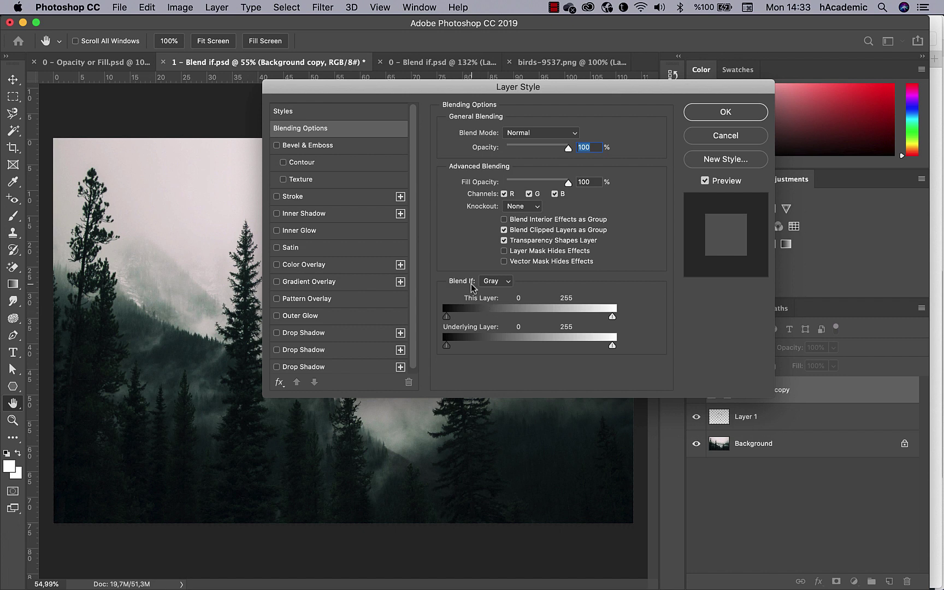
drag(414, 96, 306, 357)
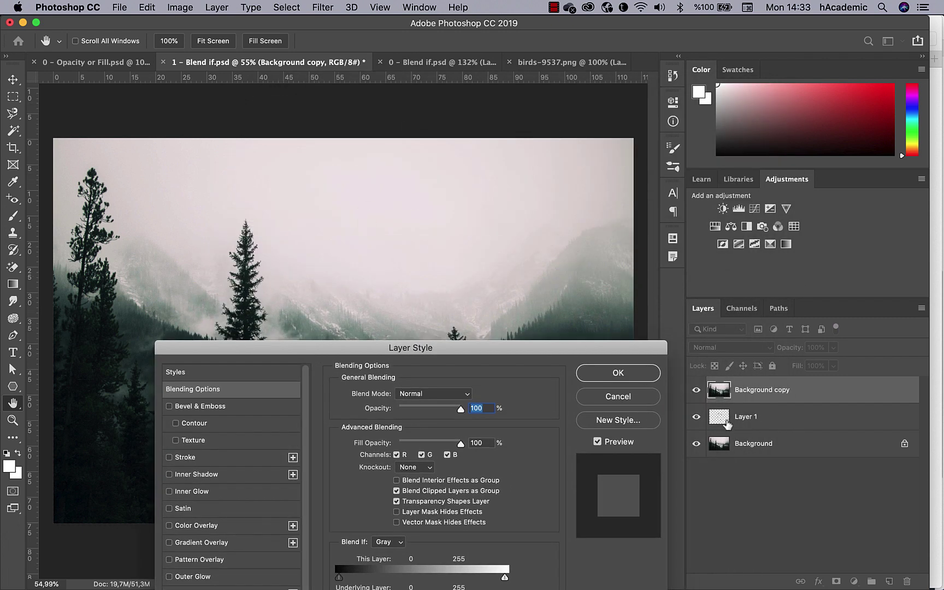
drag(311, 352, 90, 395)
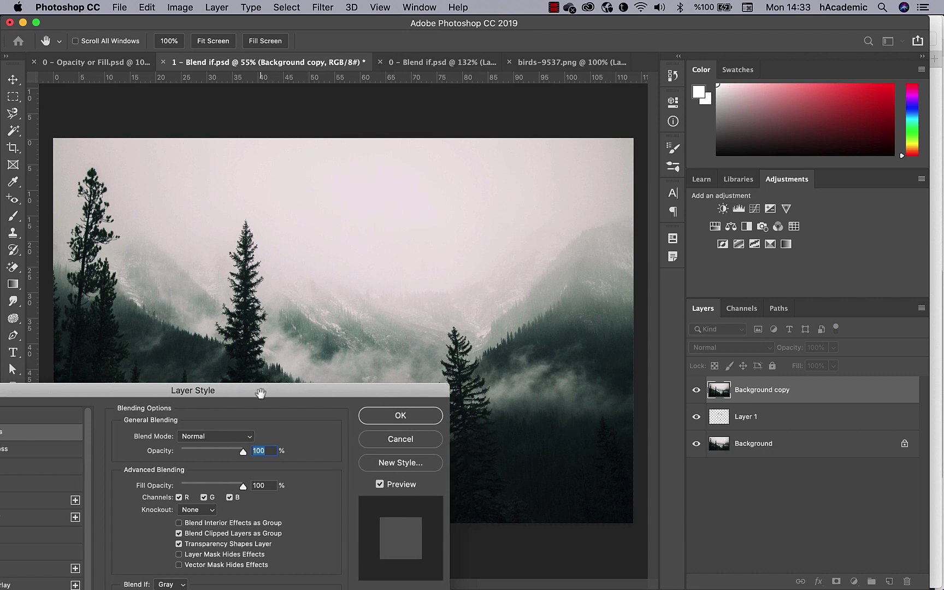
mouse_move(262, 390)
mouse_down()
mouse_move(458, 351)
mouse_move(518, 256)
mouse_move(426, 322)
mouse_up()
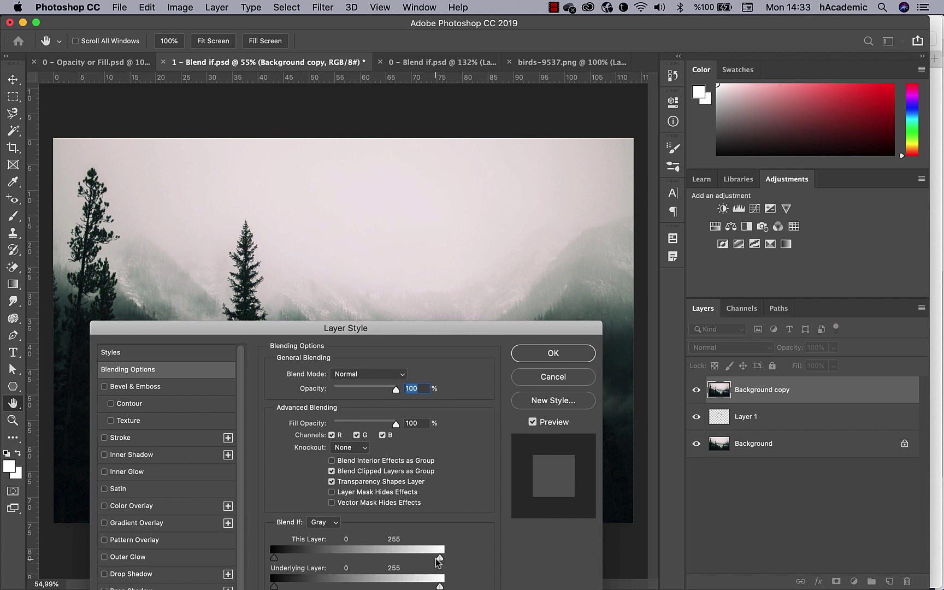
drag(437, 559, 422, 557)
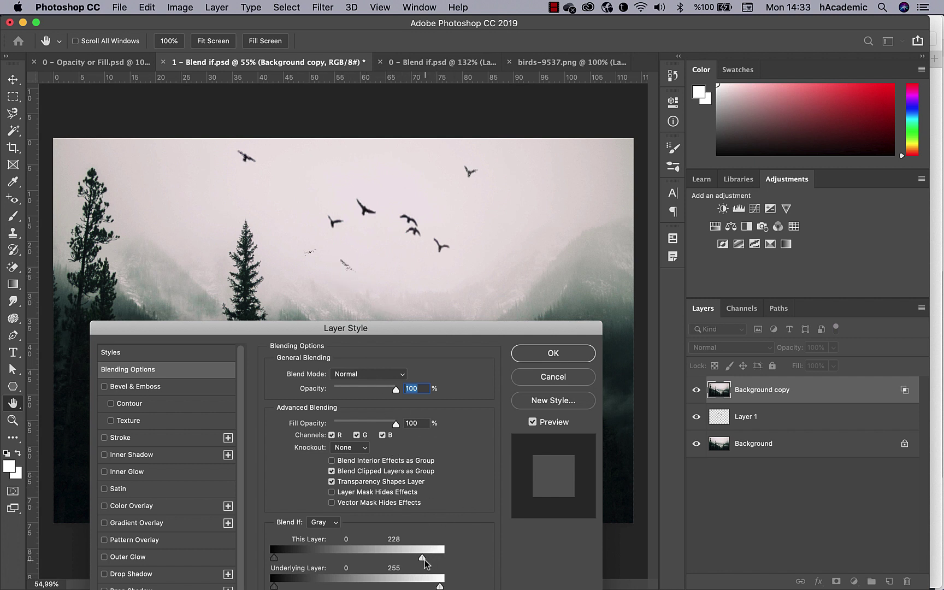
key(alt)
drag(424, 560, 432, 563)
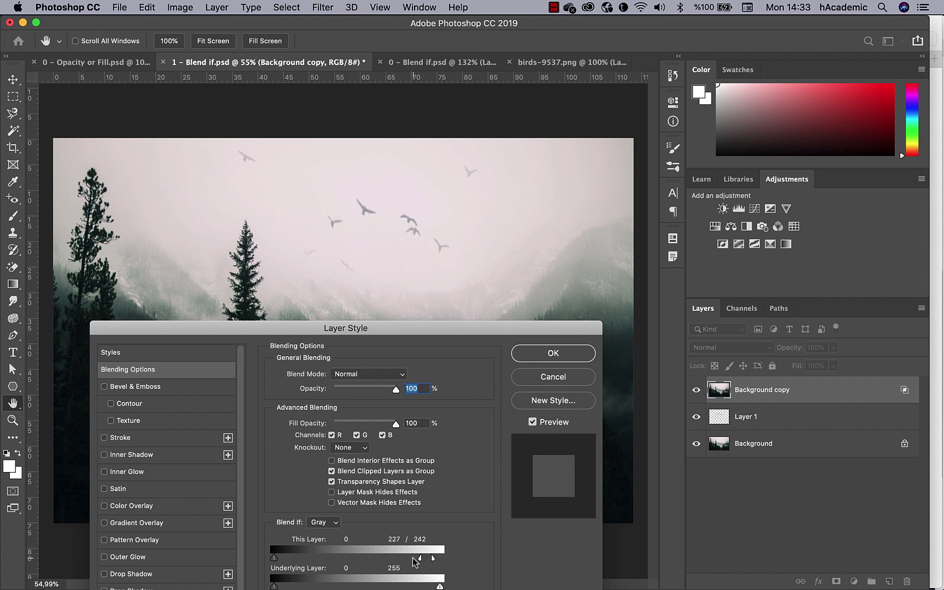
drag(420, 558, 413, 558)
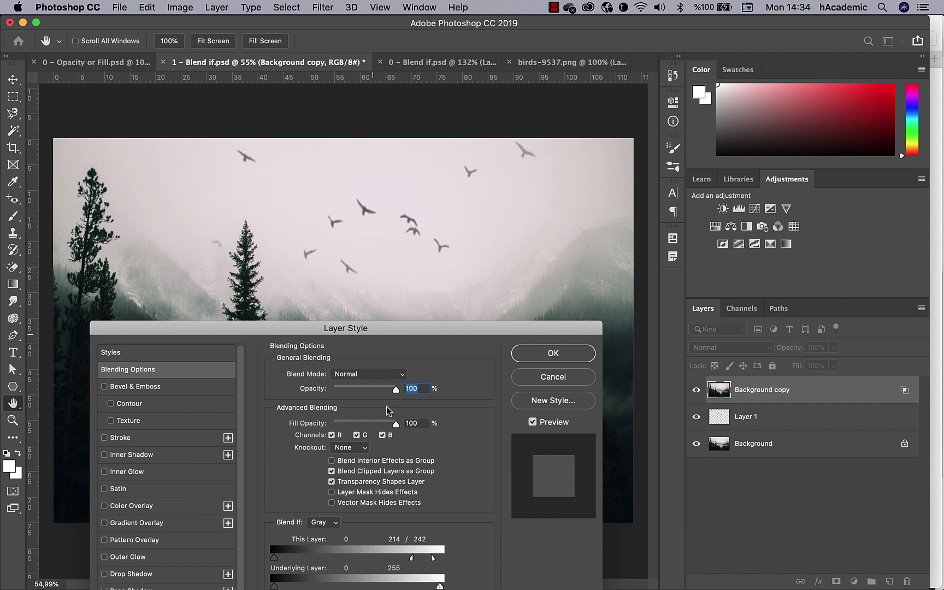
drag(434, 559, 428, 561)
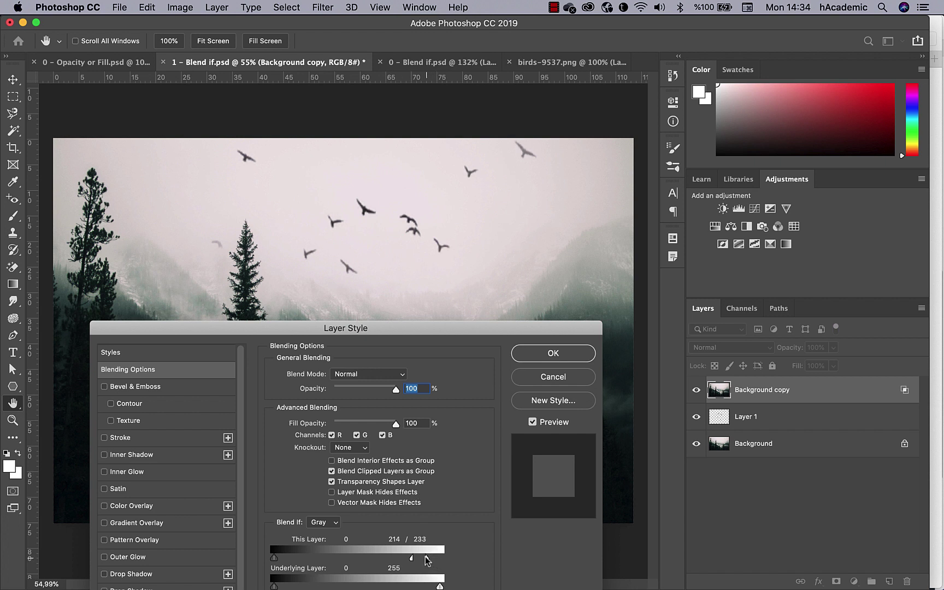
click(542, 358)
Reposition the Layer 1 birds slightly lower within the sky using the Move tool
key(alt+bracketleft)
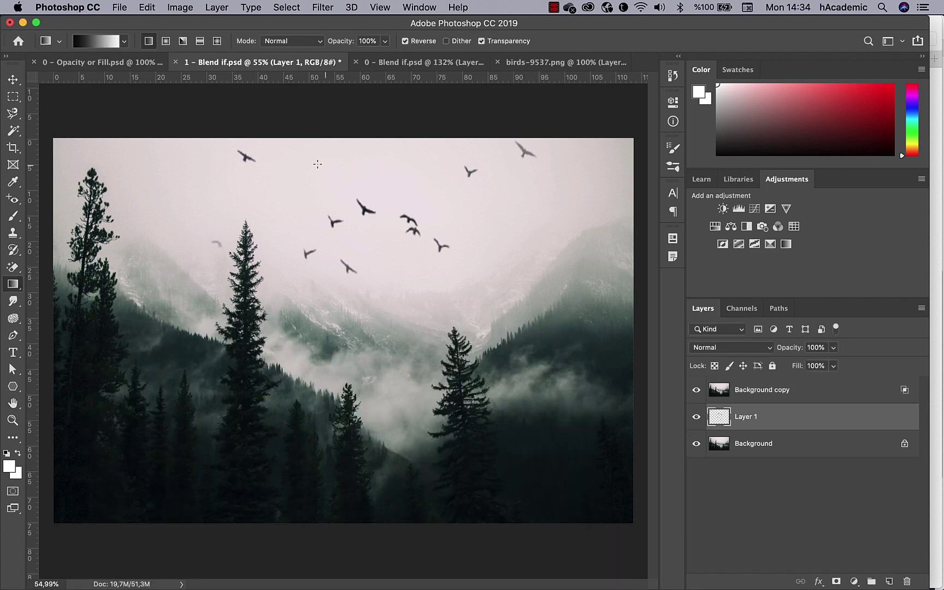
key(v)
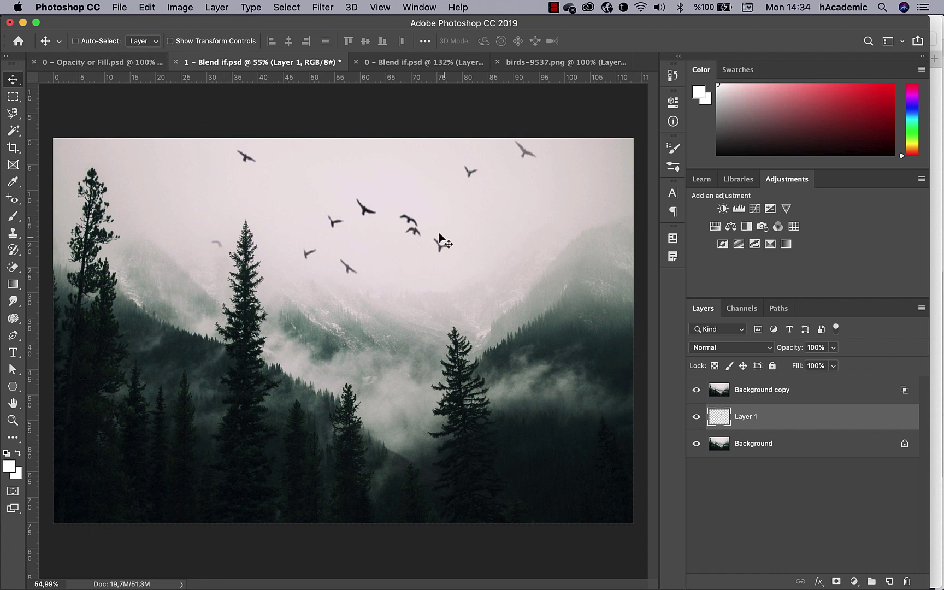
mouse_move(417, 234)
mouse_down()
mouse_move(285, 249)
mouse_move(173, 243)
mouse_move(158, 232)
mouse_move(320, 281)
mouse_move(371, 326)
mouse_move(344, 249)
mouse_up()
mouse_move(462, 178)
mouse_down()
mouse_move(432, 202)
mouse_move(558, 221)
mouse_move(568, 185)
mouse_move(462, 162)
mouse_move(506, 168)
mouse_up()
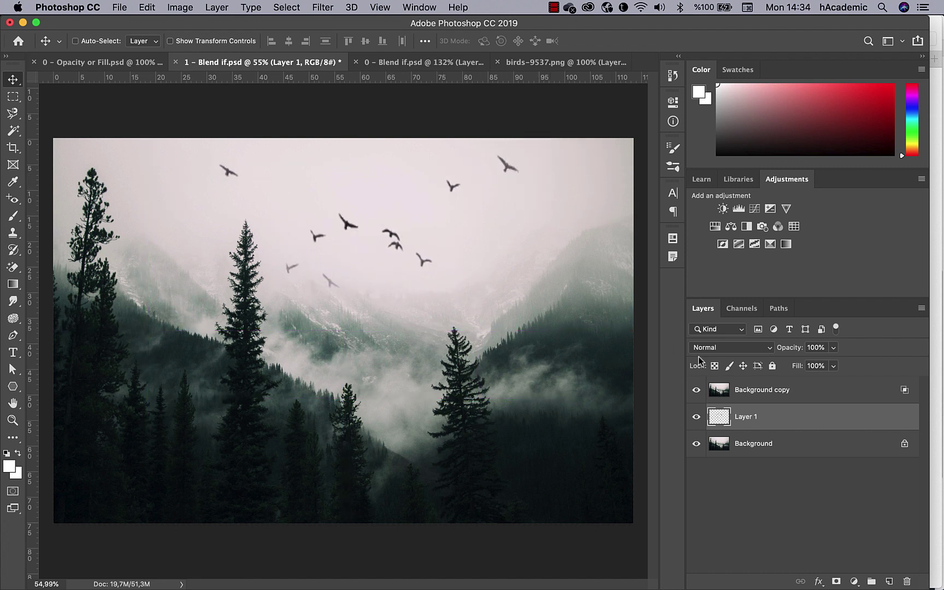
double_click(844, 421)
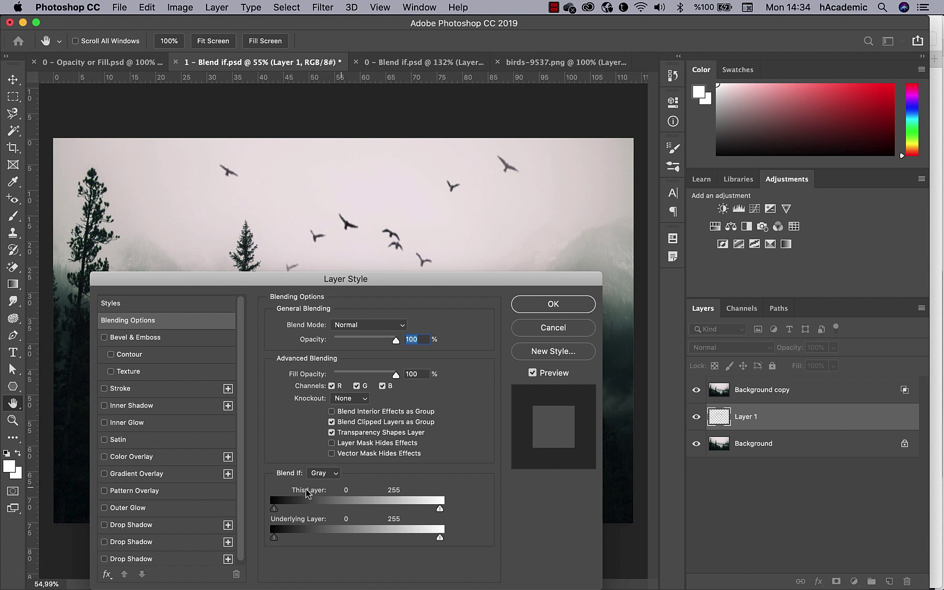
click(327, 474)
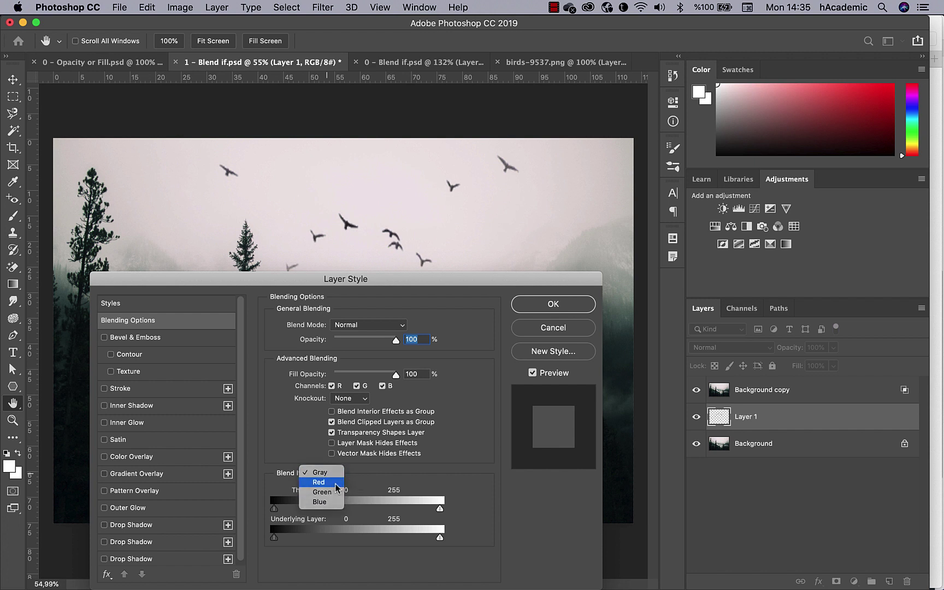
click(337, 483)
click(334, 475)
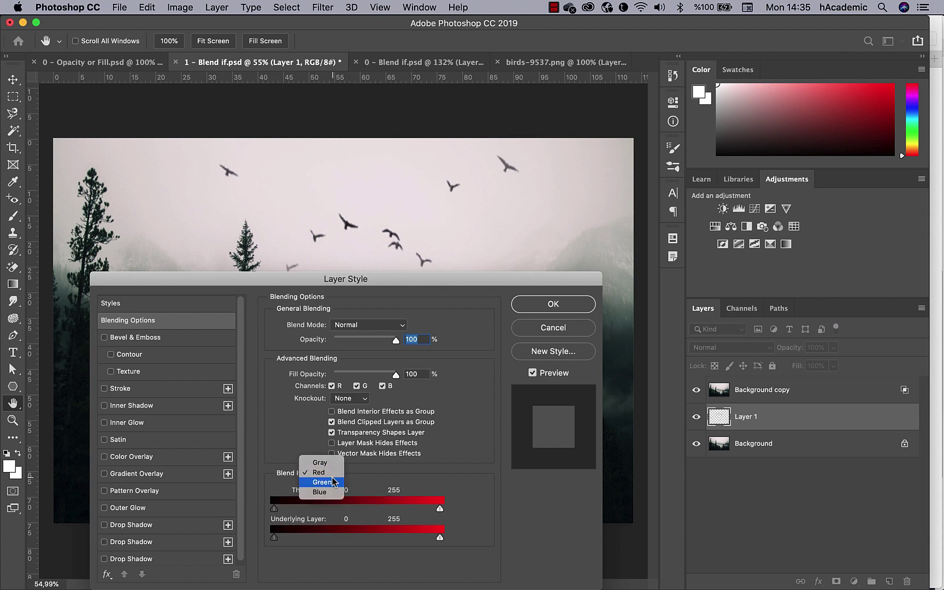
click(328, 463)
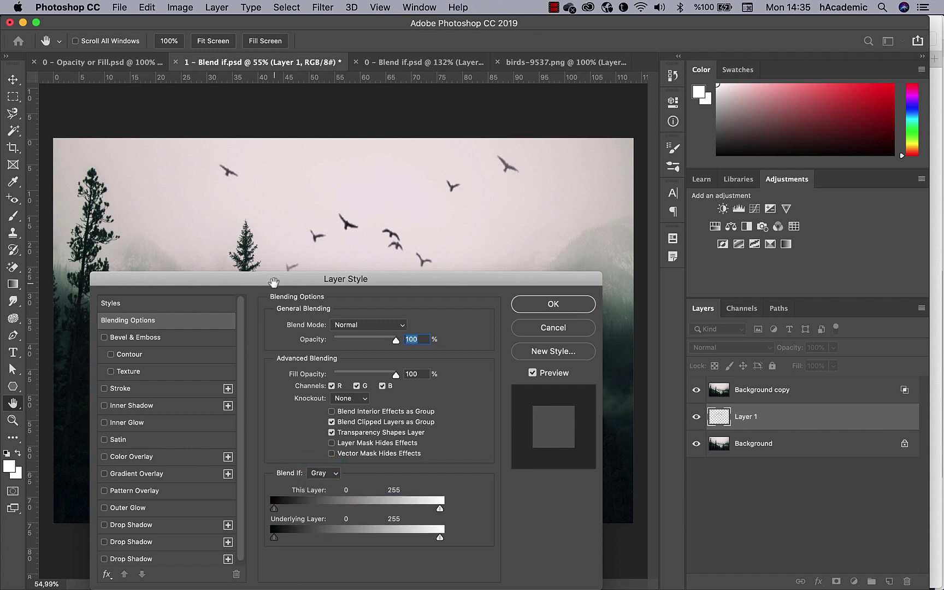
drag(274, 279, 301, 146)
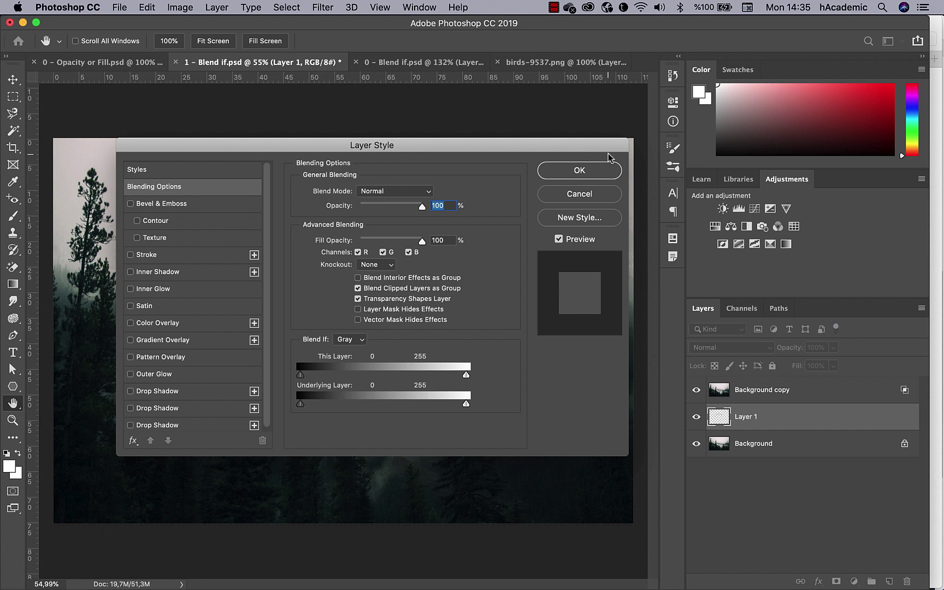
click(579, 171)
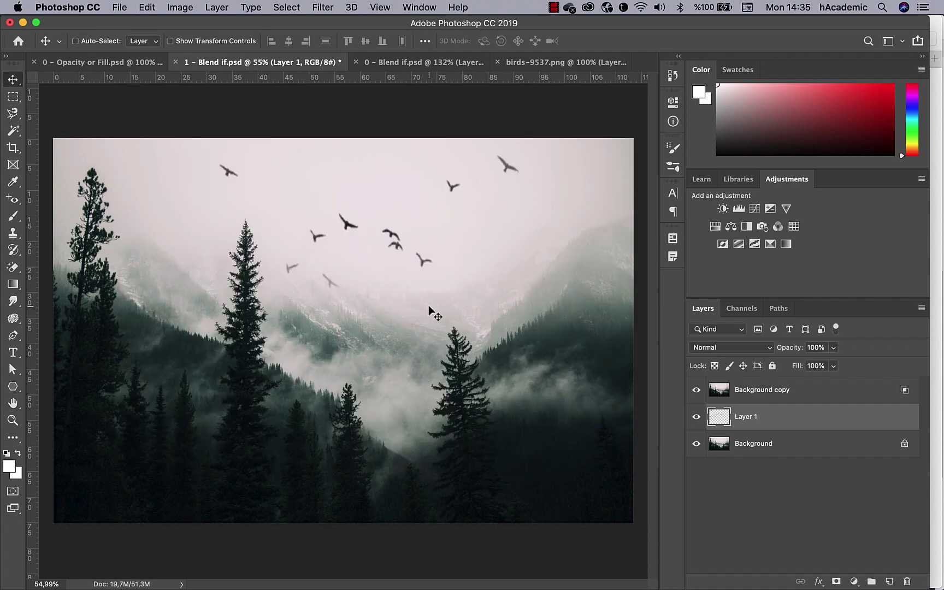